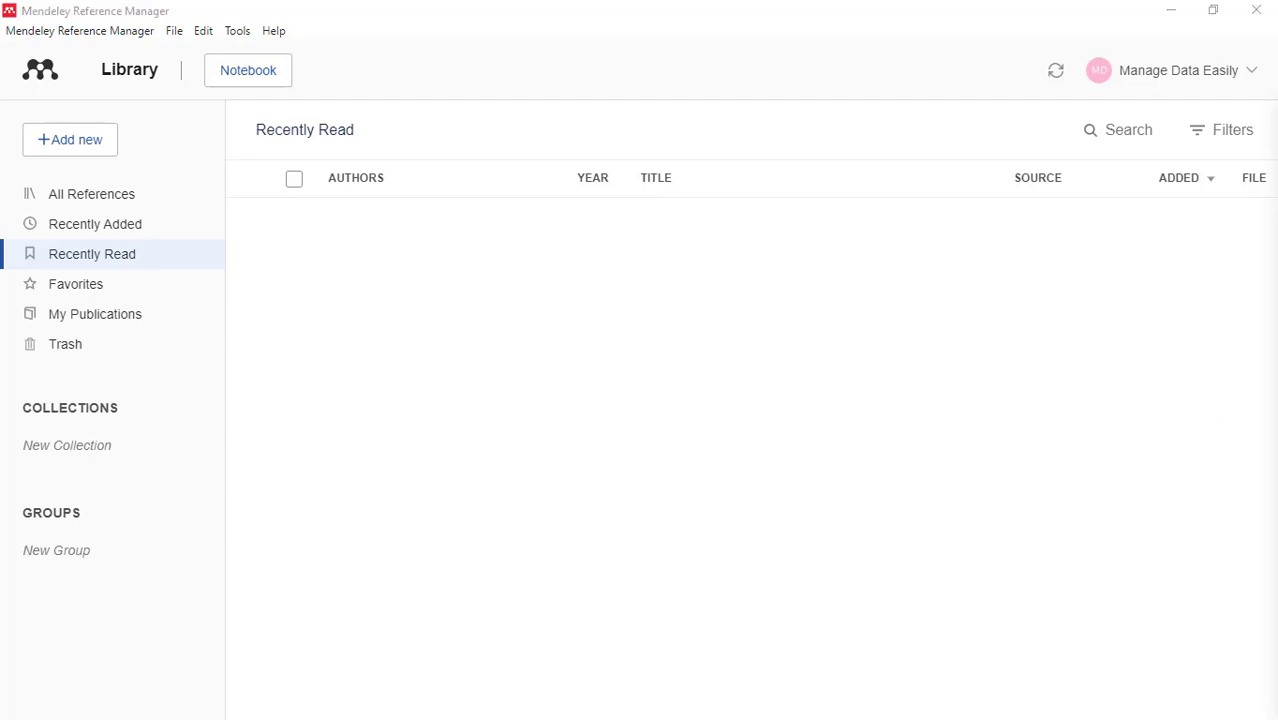
- Switch to the browser and search Google Scholar for "covid19"
key("alt+Tab")
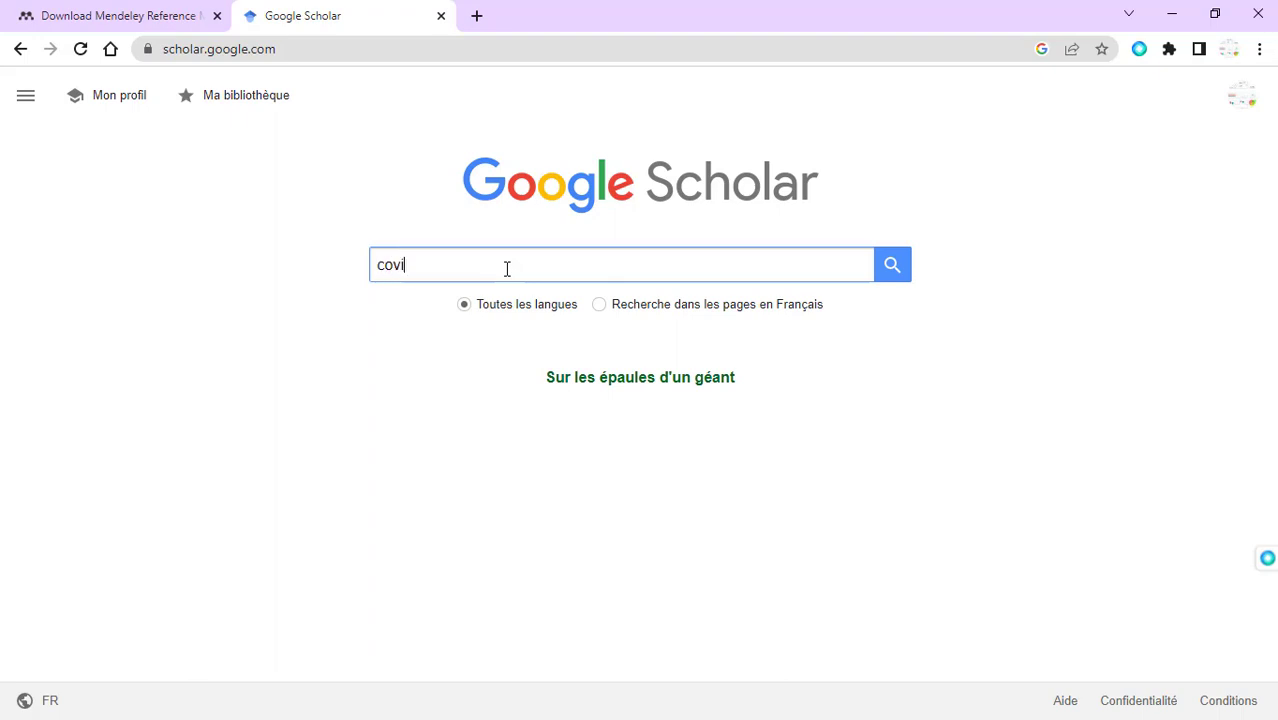
type("19")
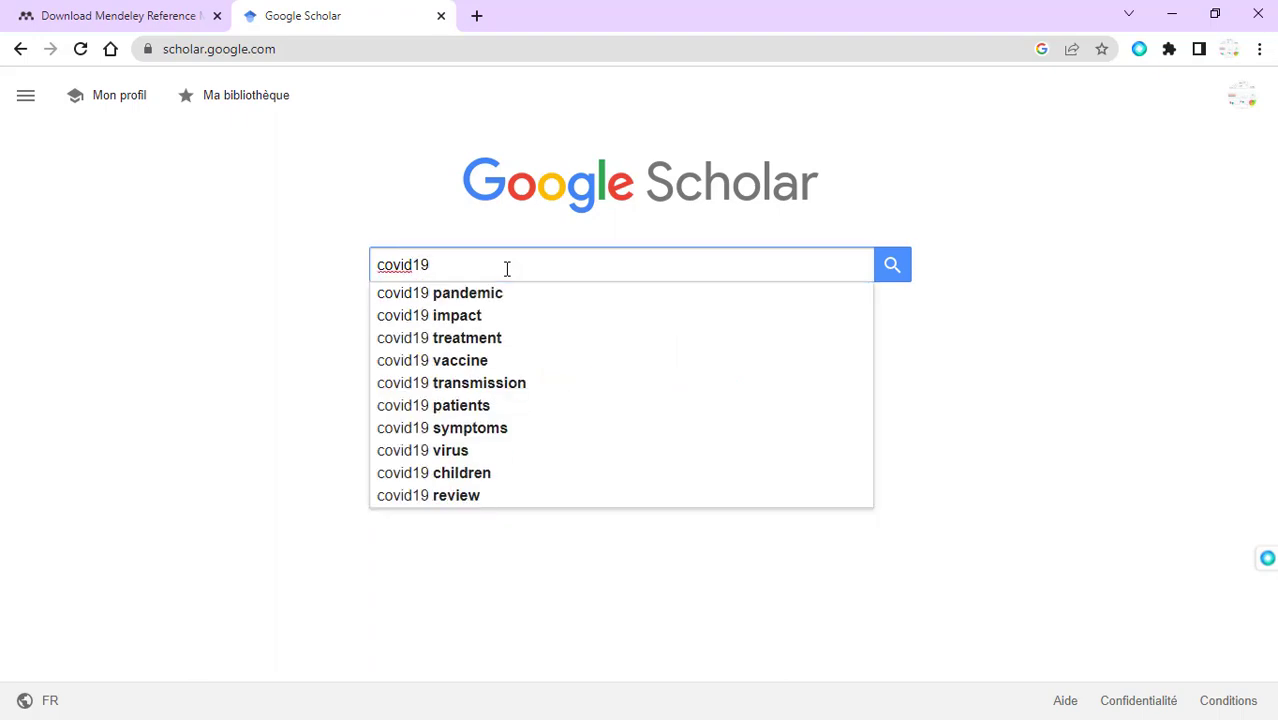
key("Return")
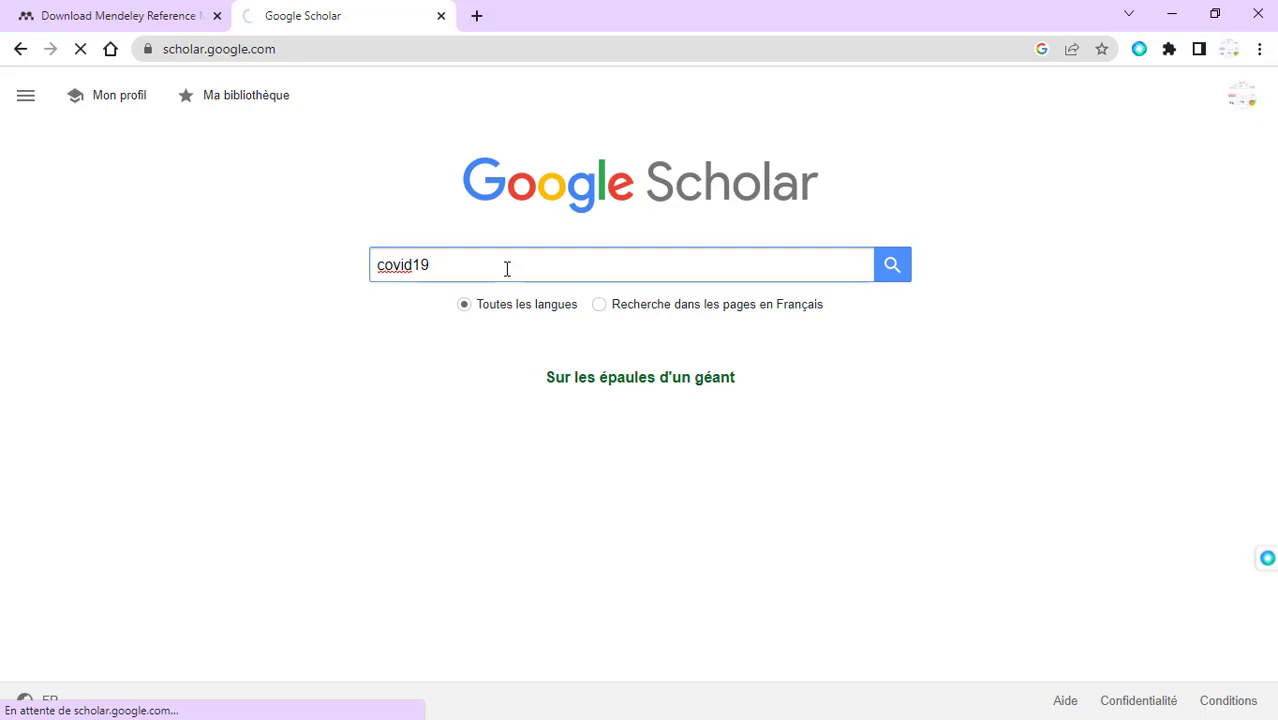
left_click(893, 278)
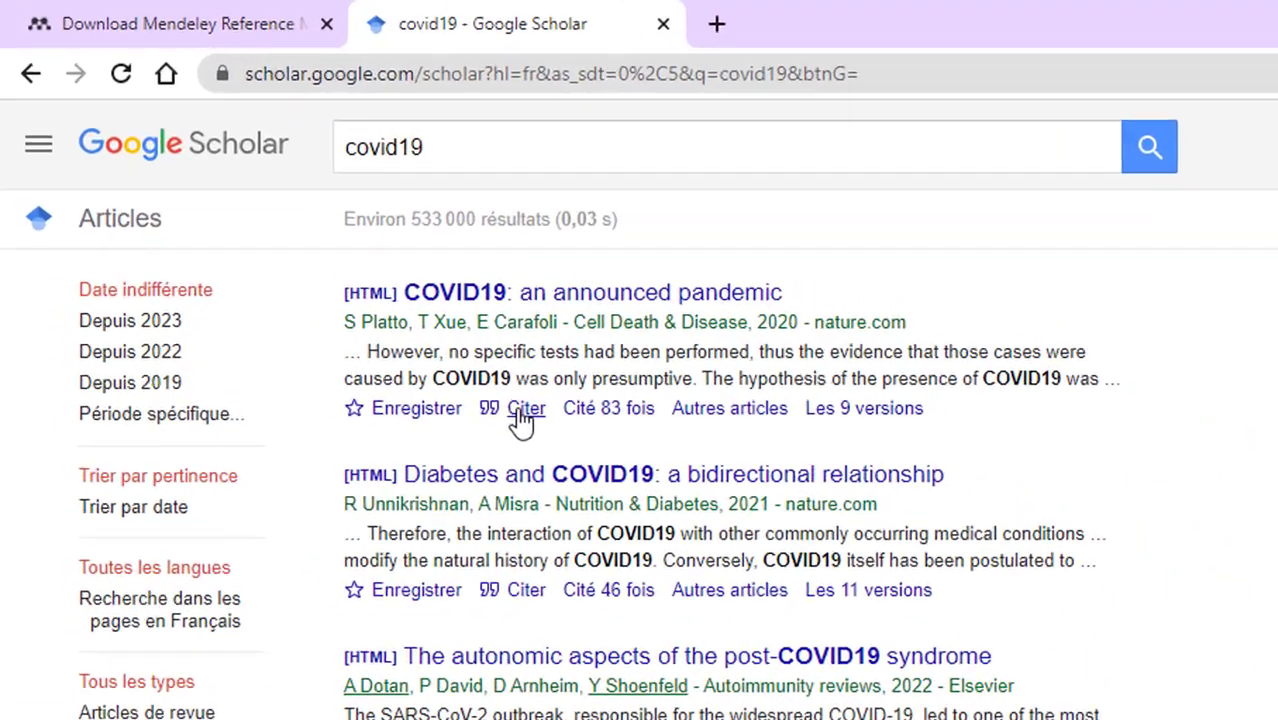
- Download the RefMan citation of "COVID19: an announced pandemic" and switch to Mendeley Reference Manager
left_click(364, 286)
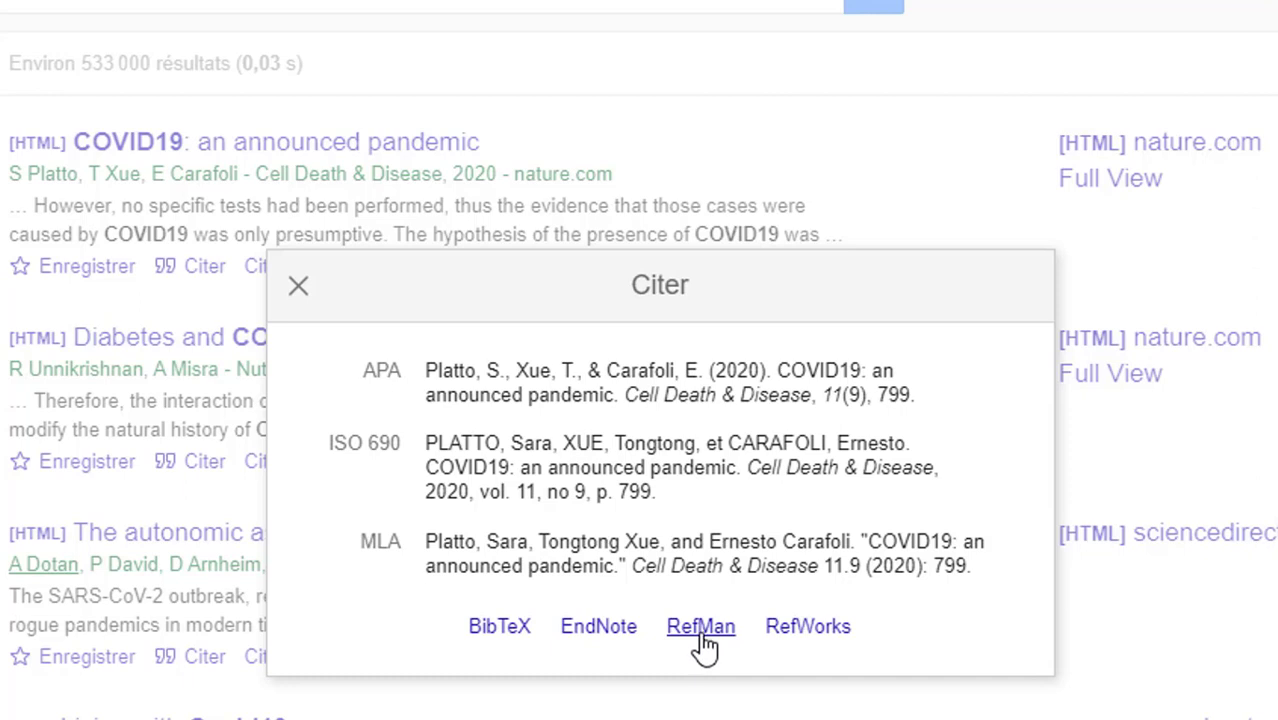
left_click(701, 628)
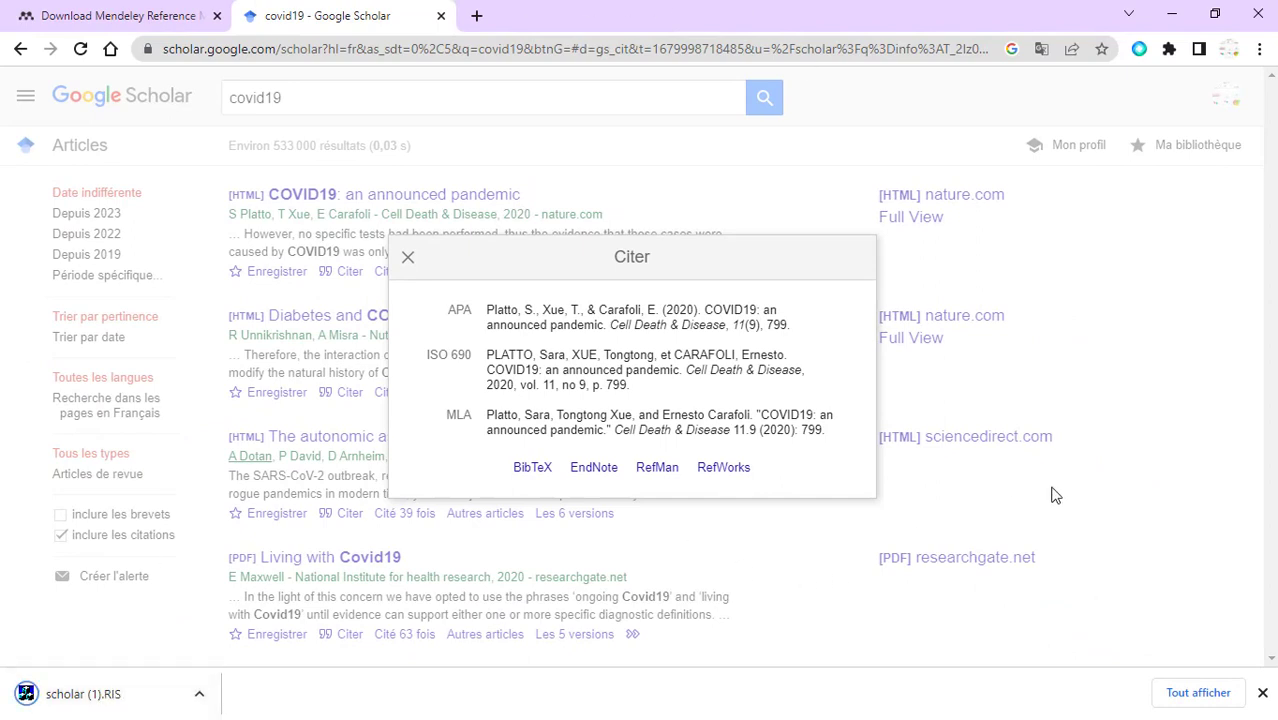
key("alt+Tab")
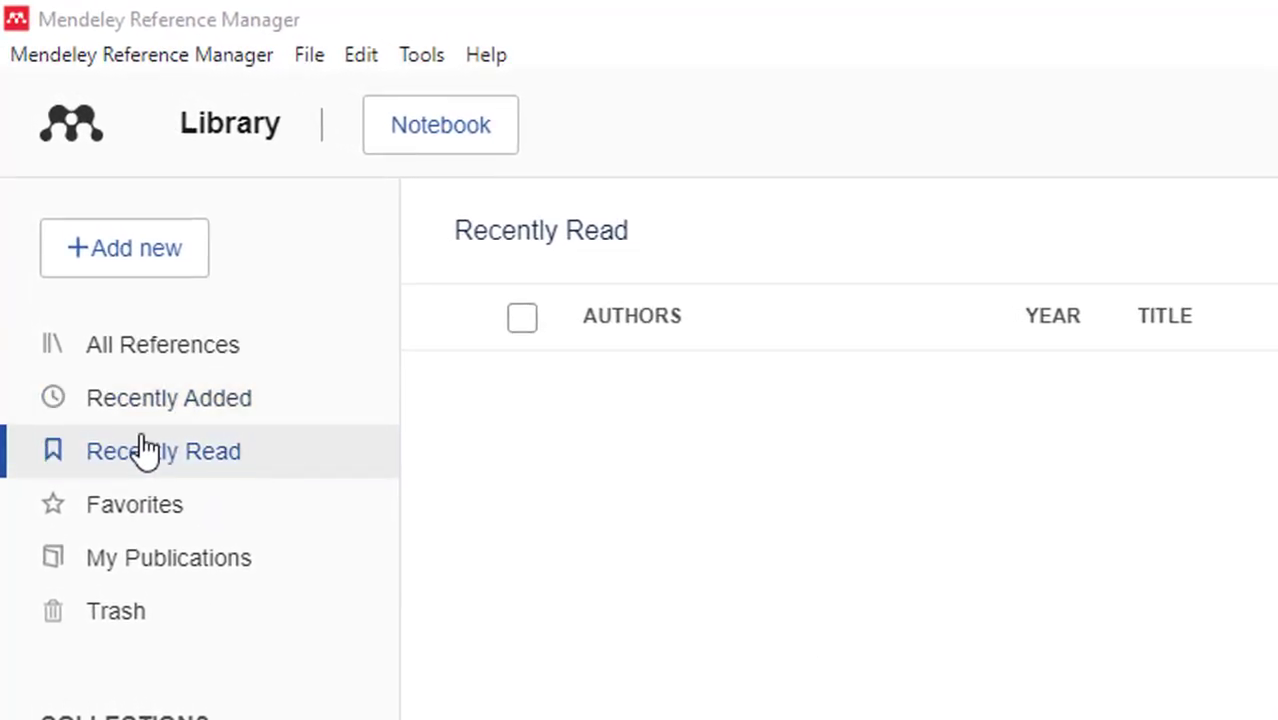
- Examine the fields of the form for adding a reference entry manually, closing it without an entry
left_click(140, 265)
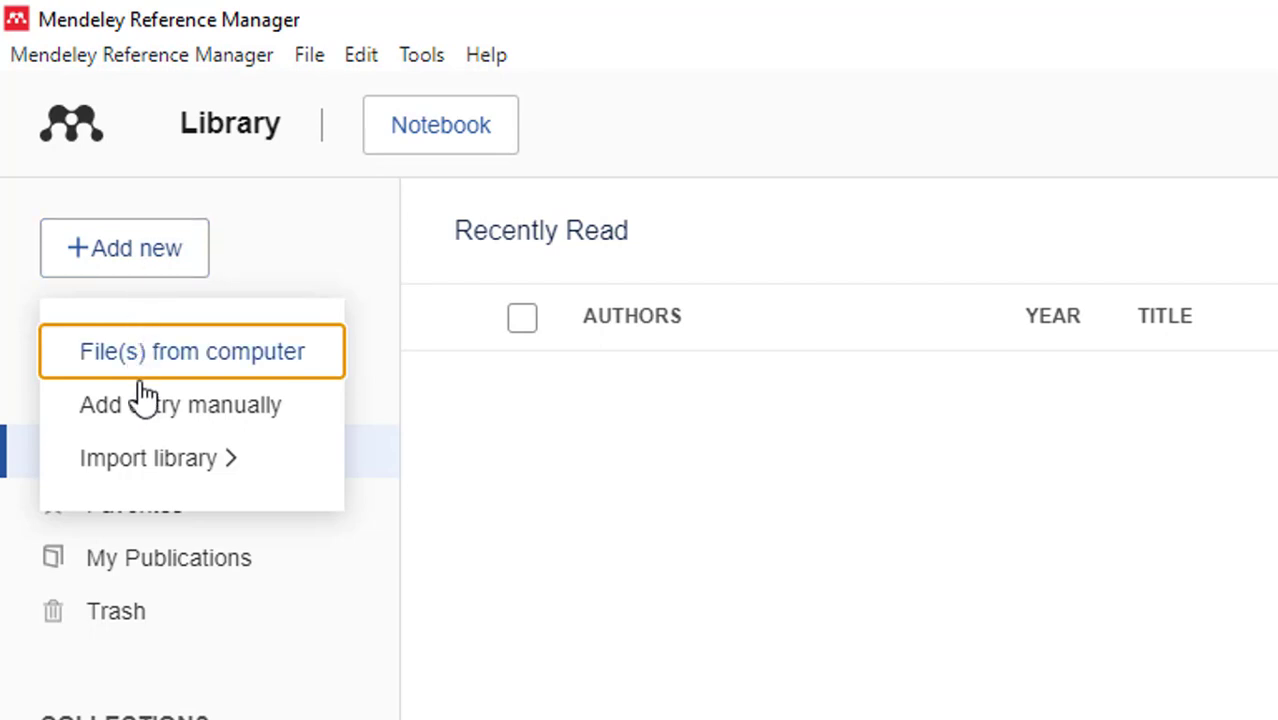
mouse_move(149, 470)
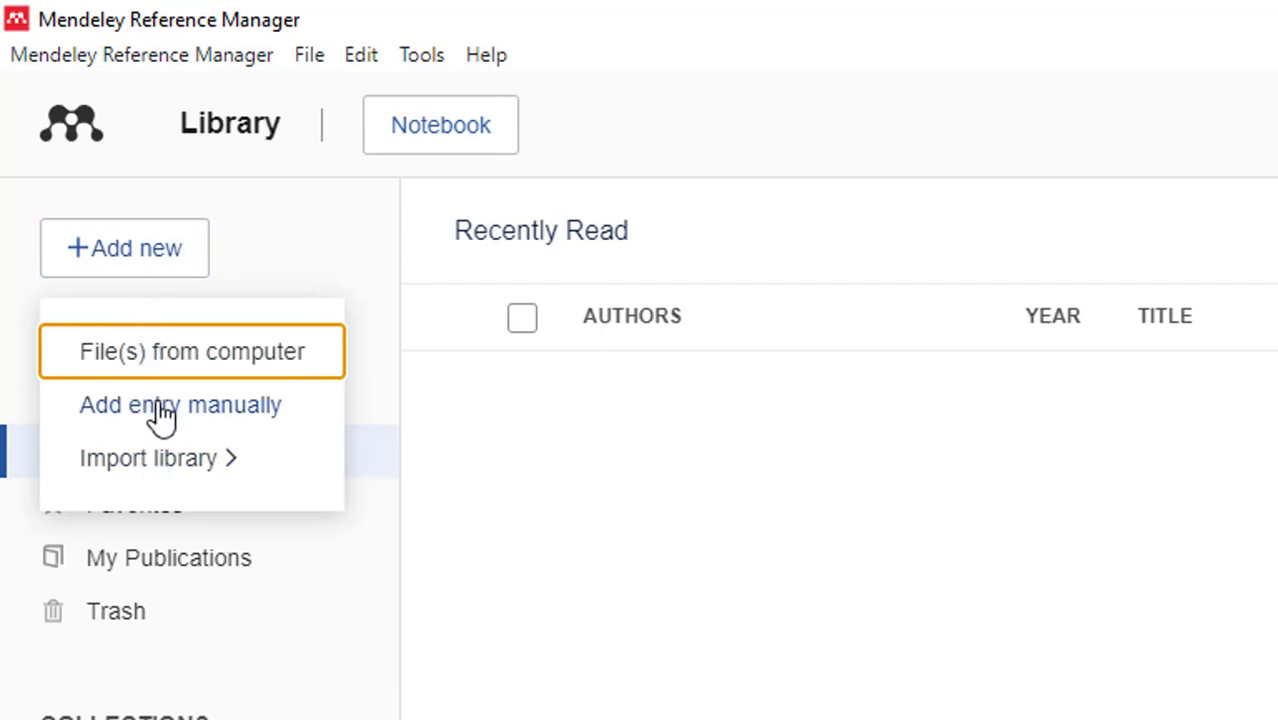
left_click(141, 250)
left_click(130, 410)
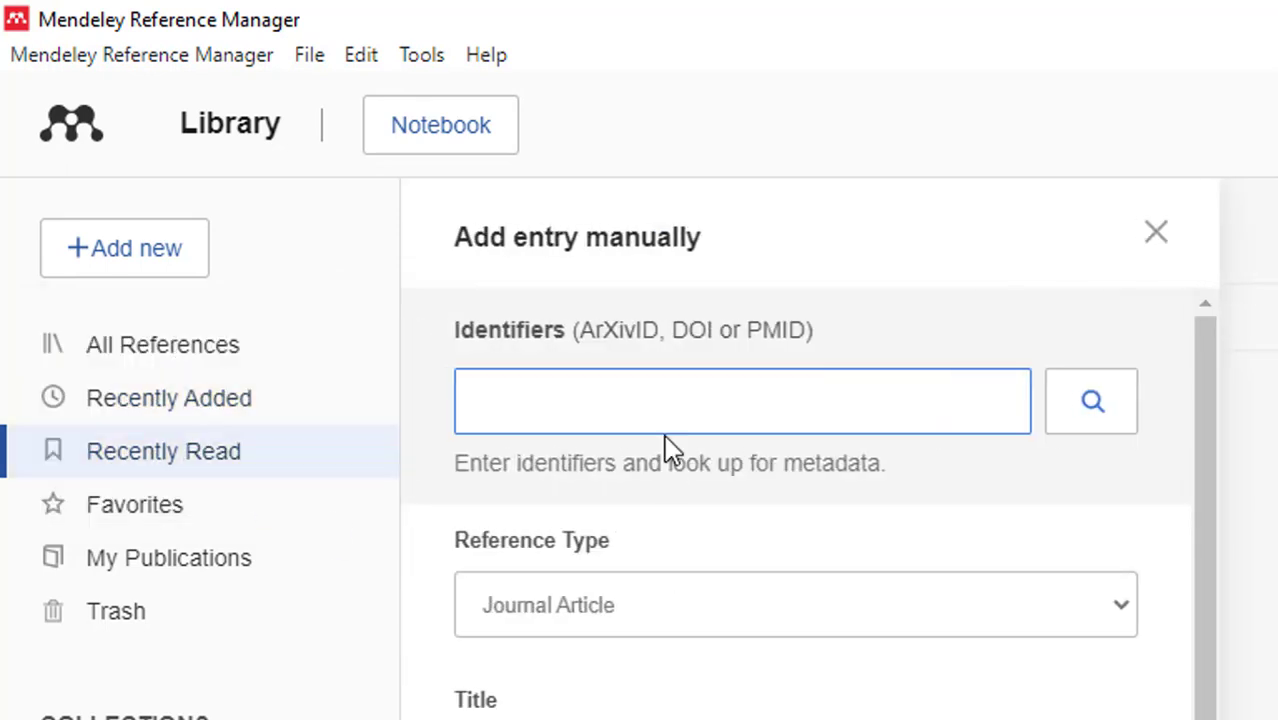
scroll(705, 595, "down", 10)
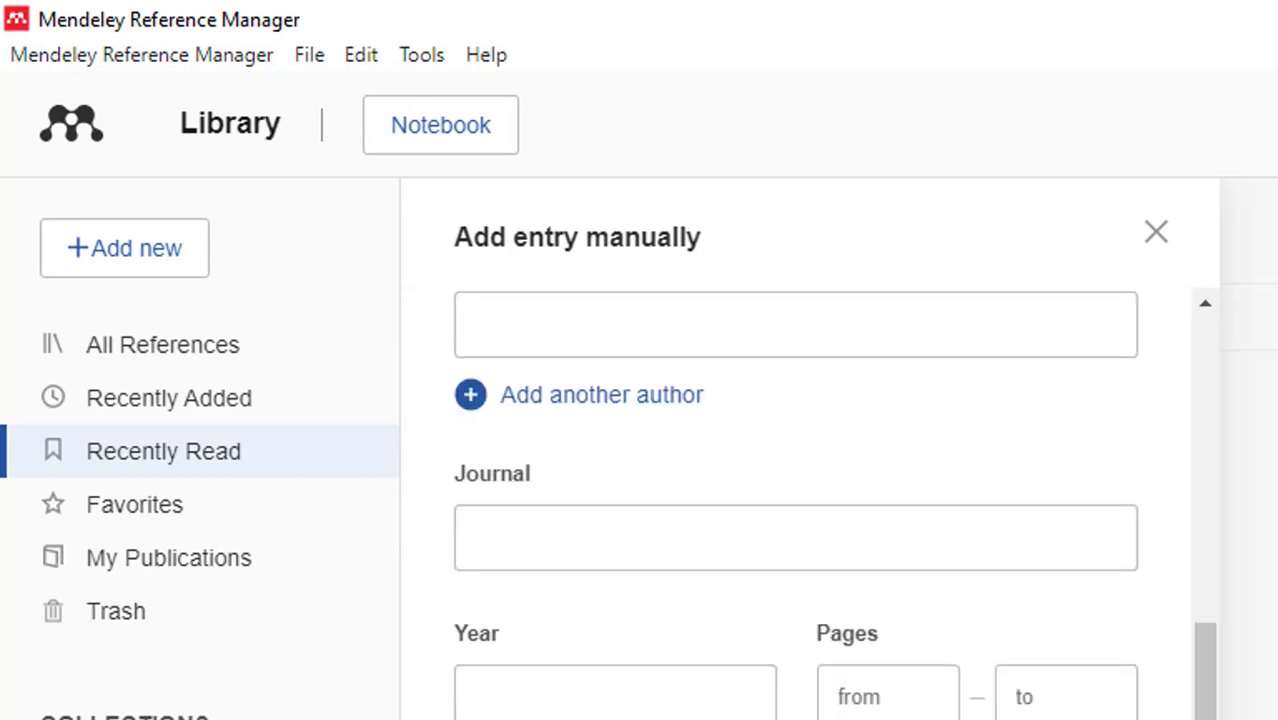
scroll(795, 500, "up", 10)
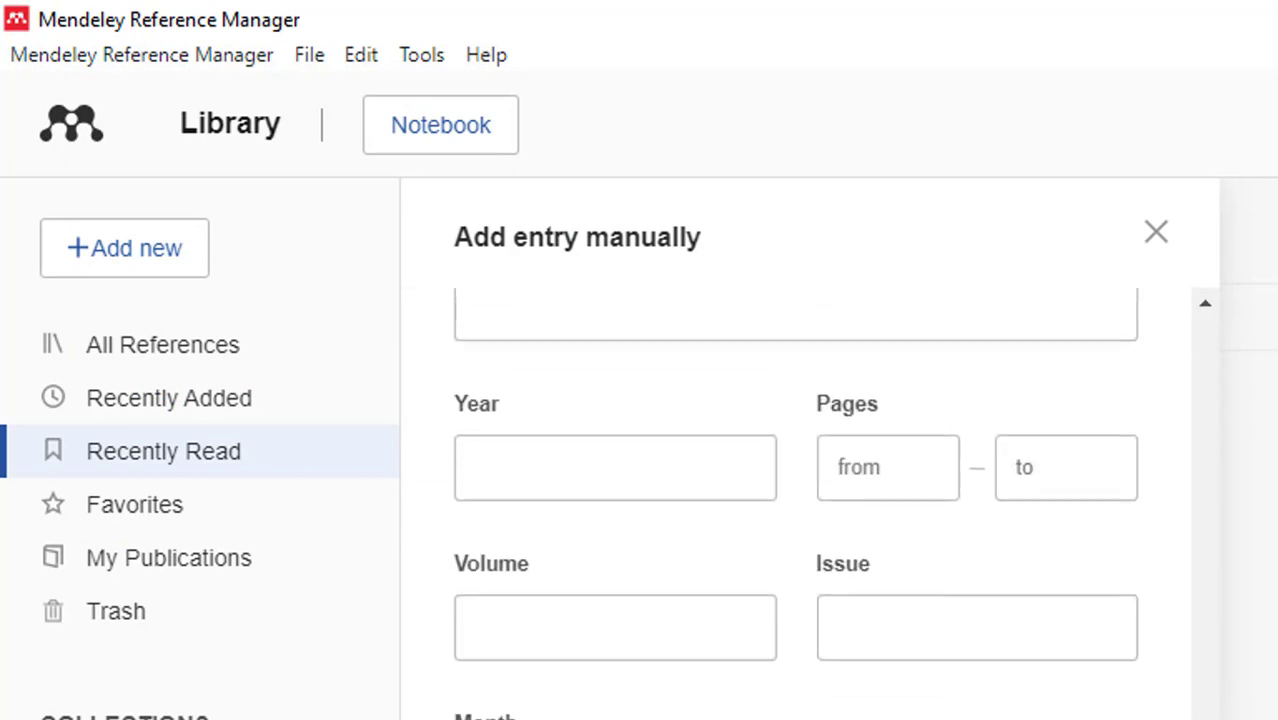
left_click(1156, 234)
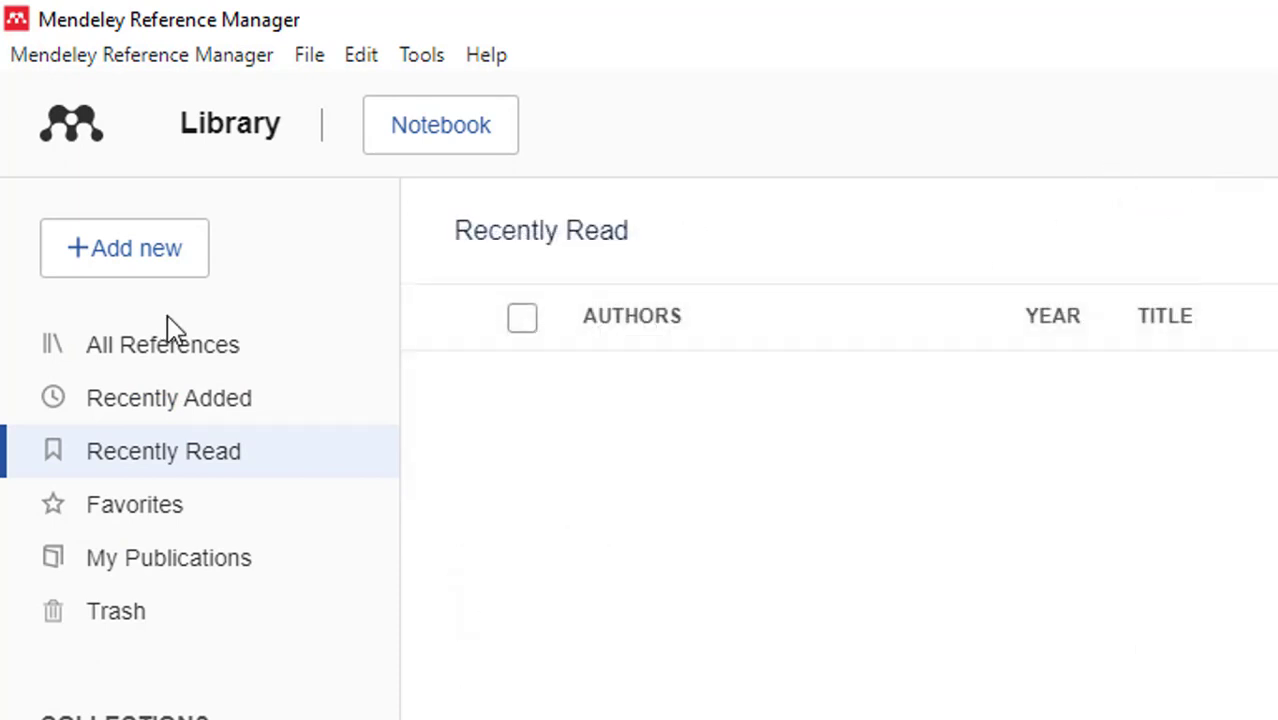
- Check which file formats are offered for importing a library, without importing anything
left_click(97, 272)
left_click(97, 274)
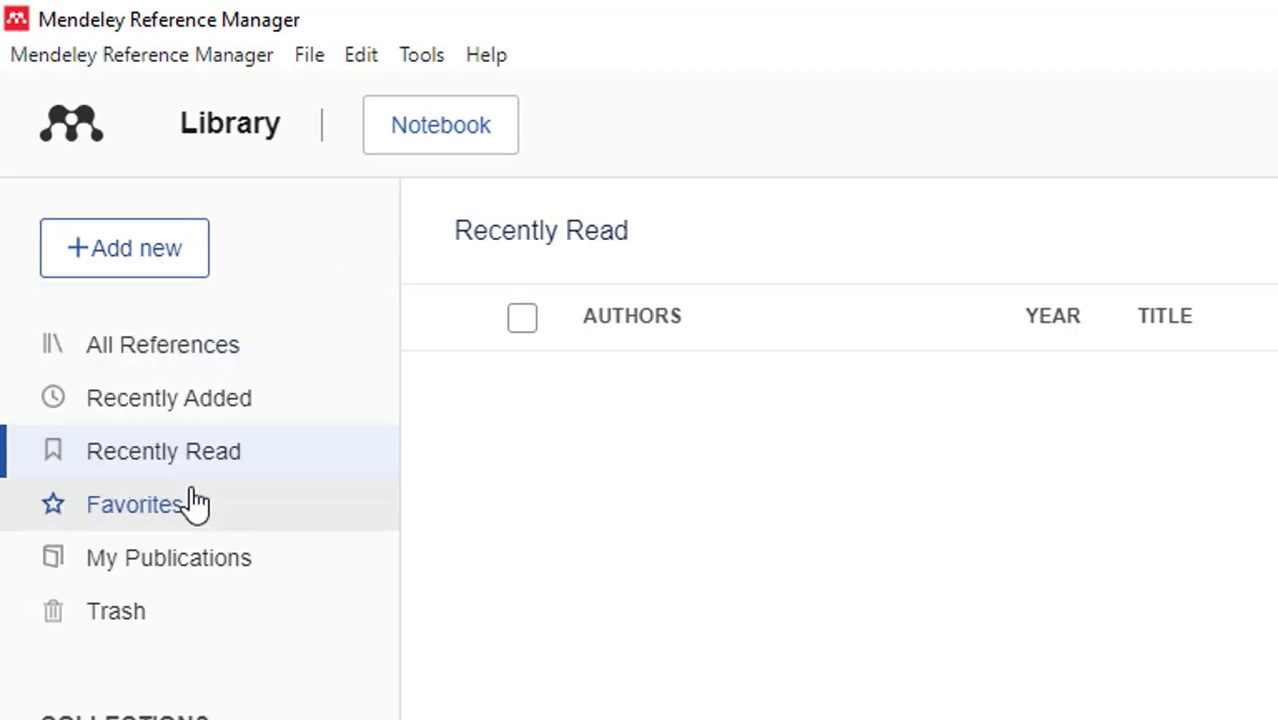
left_click(80, 257)
left_click(188, 428)
left_click(137, 272)
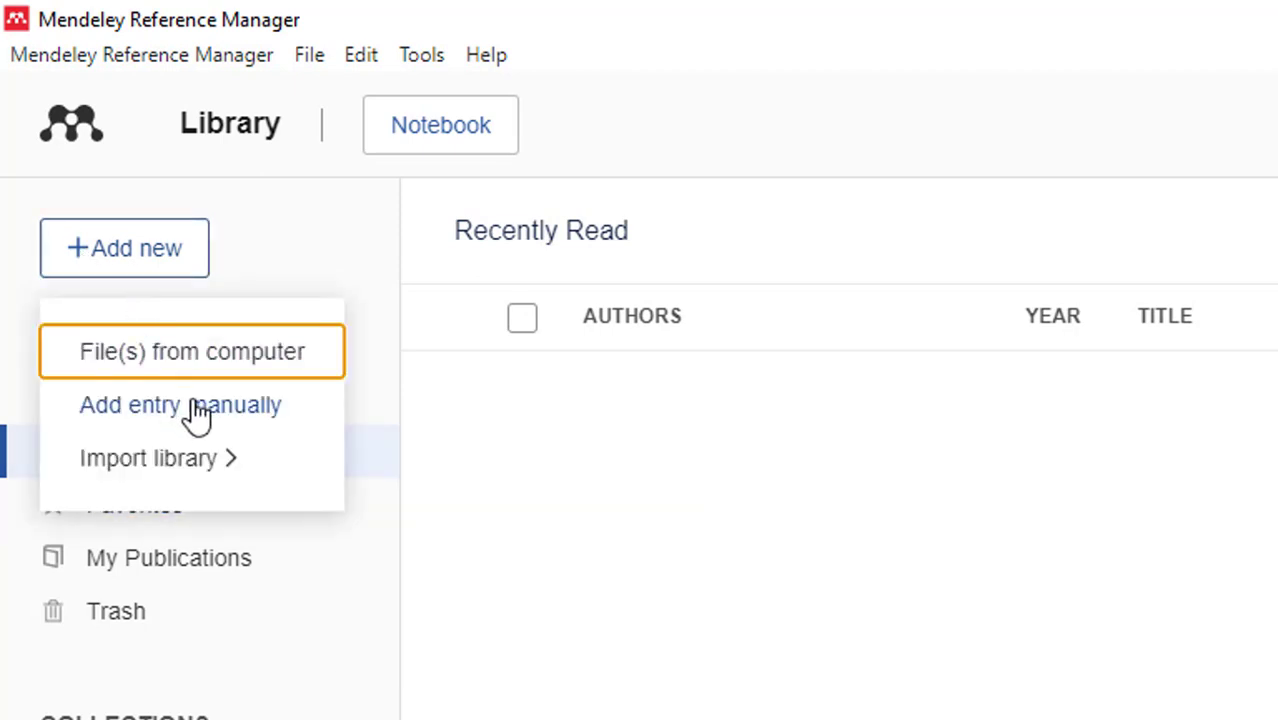
mouse_move(234, 477)
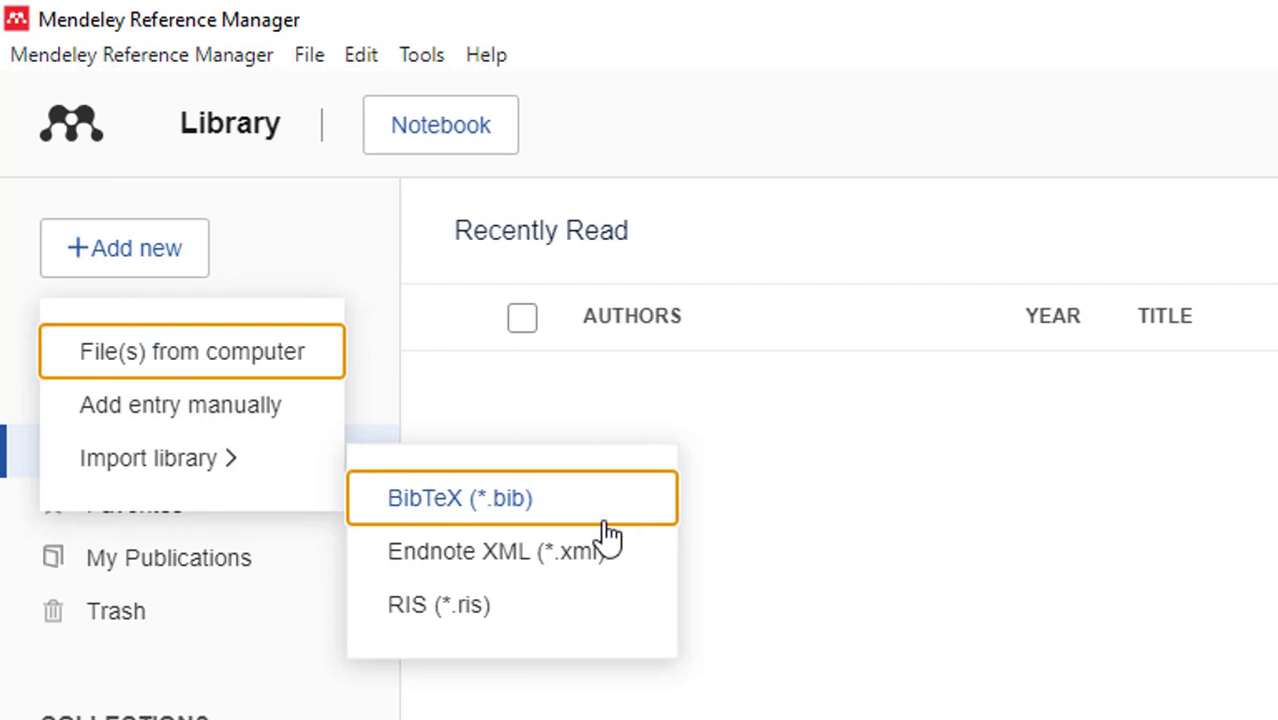
key("Escape")
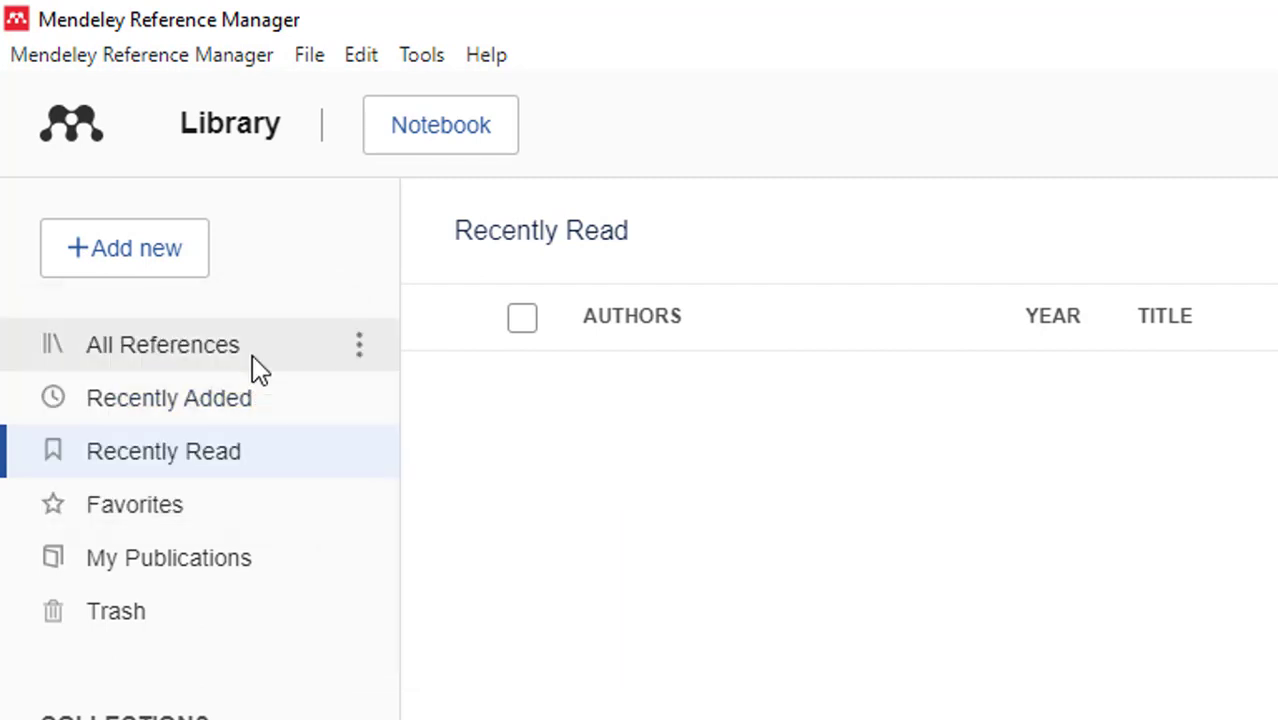
- Add scholar (1).RIS from the Bureau folder to the library using the All Files filter, and show all references
left_click(146, 276)
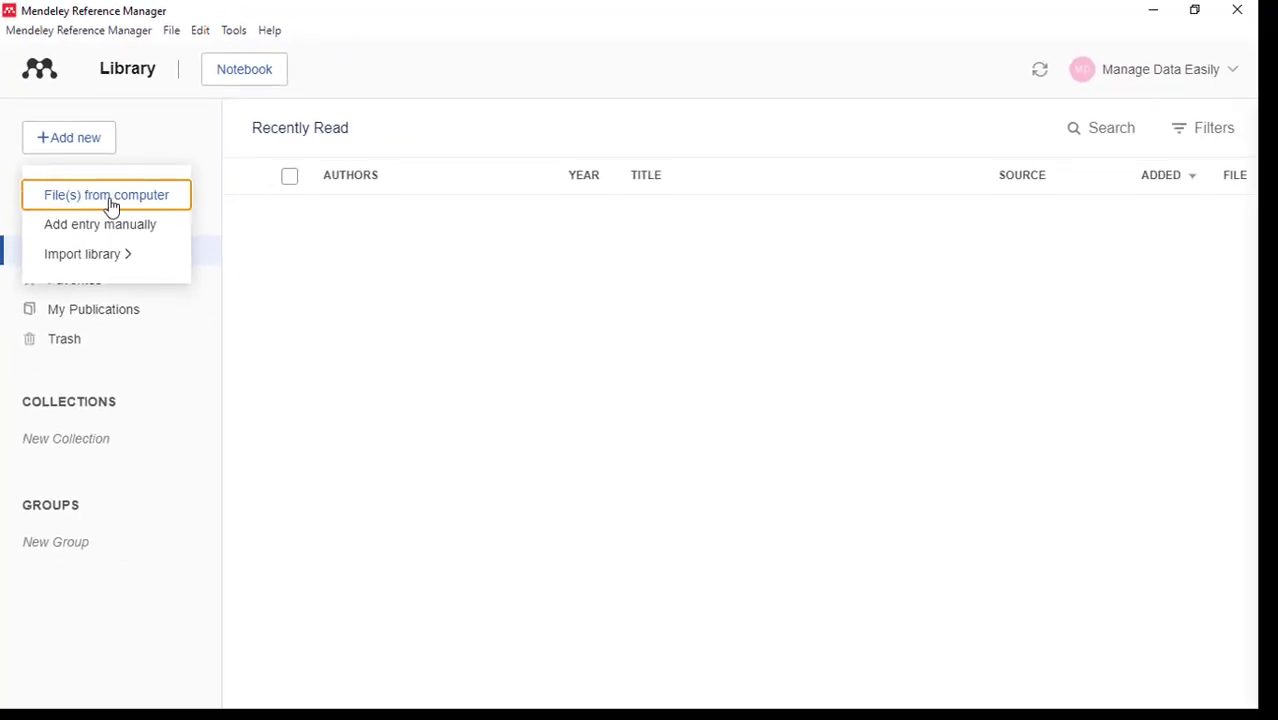
left_click(111, 197)
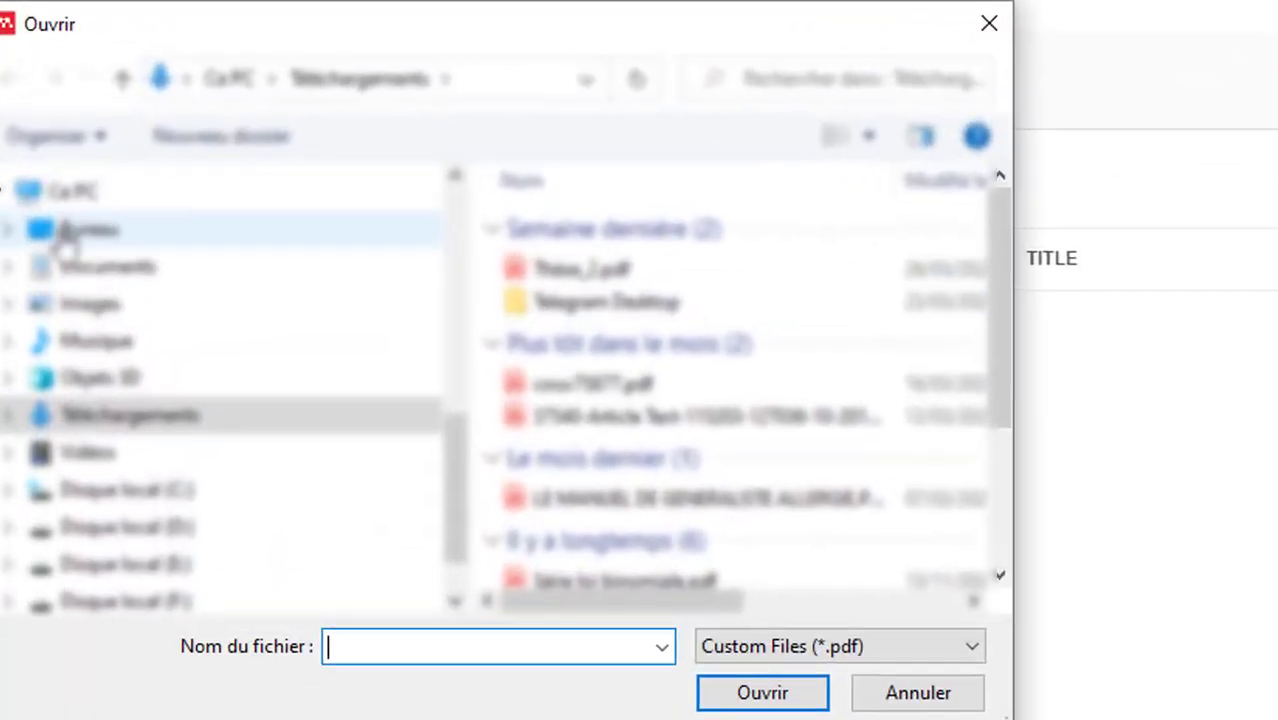
left_click(62, 235)
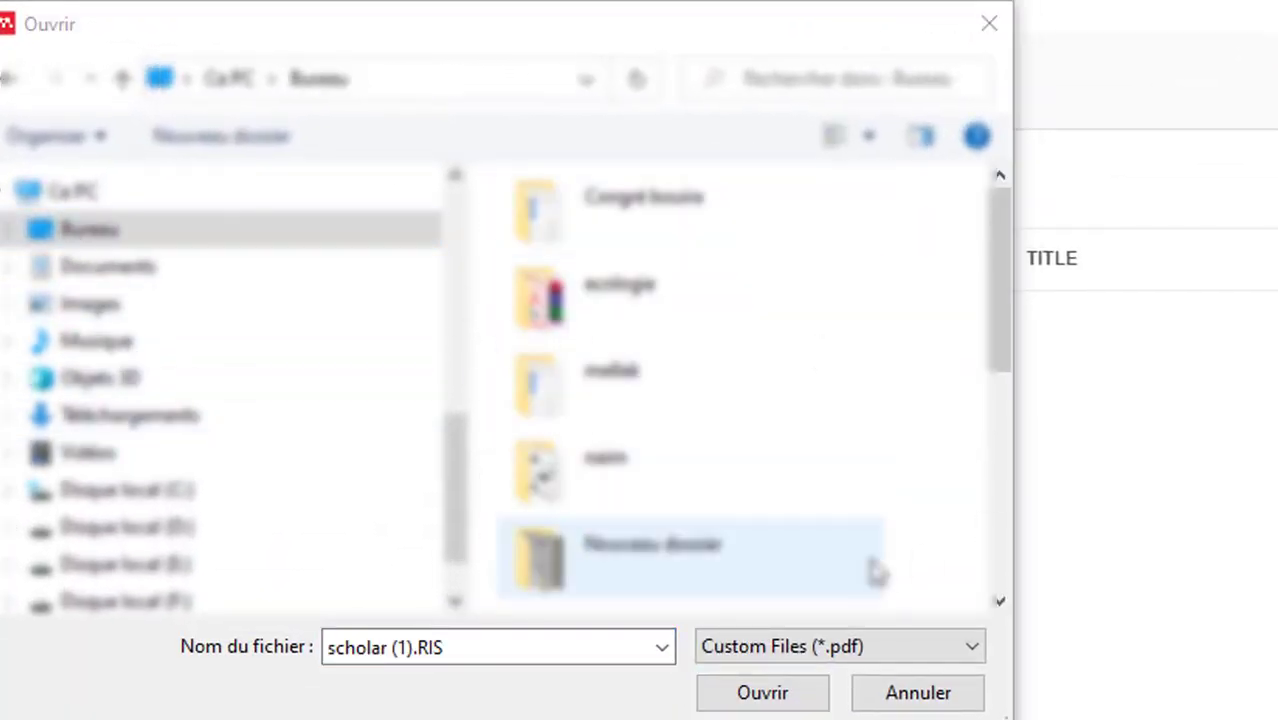
left_click(936, 651)
left_click(784, 702)
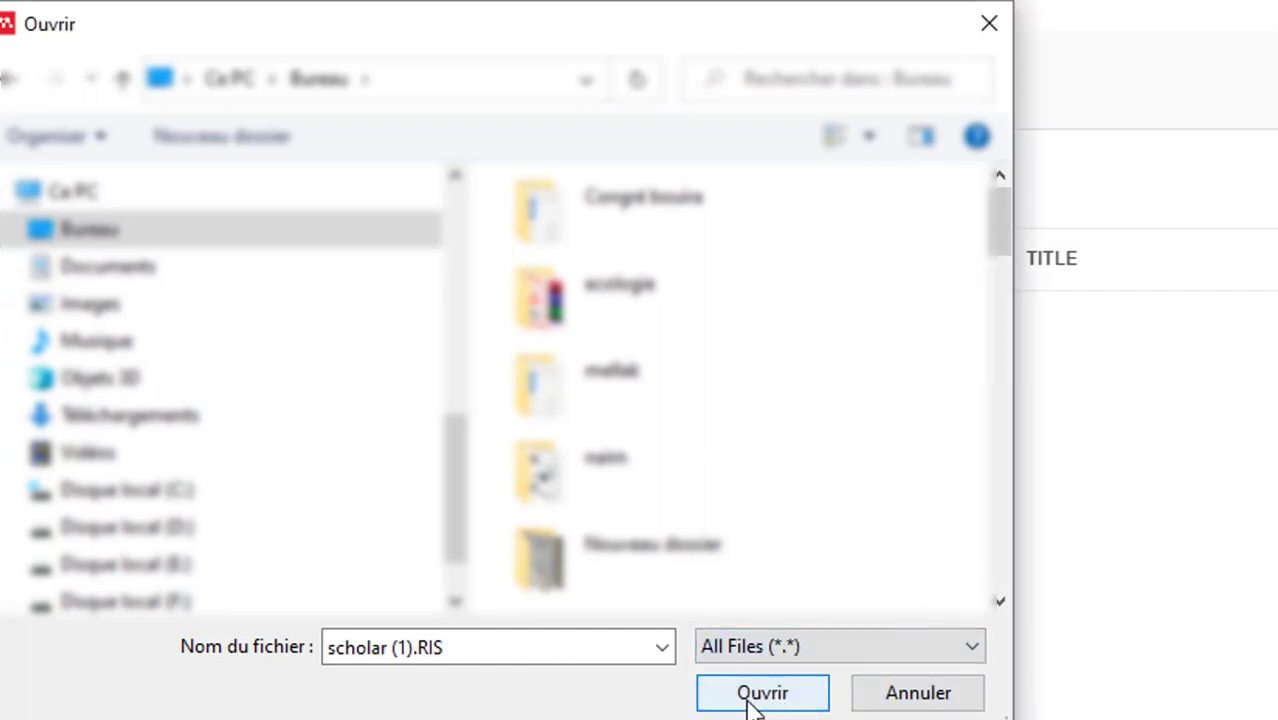
left_click_drag(1000, 225, 998, 588)
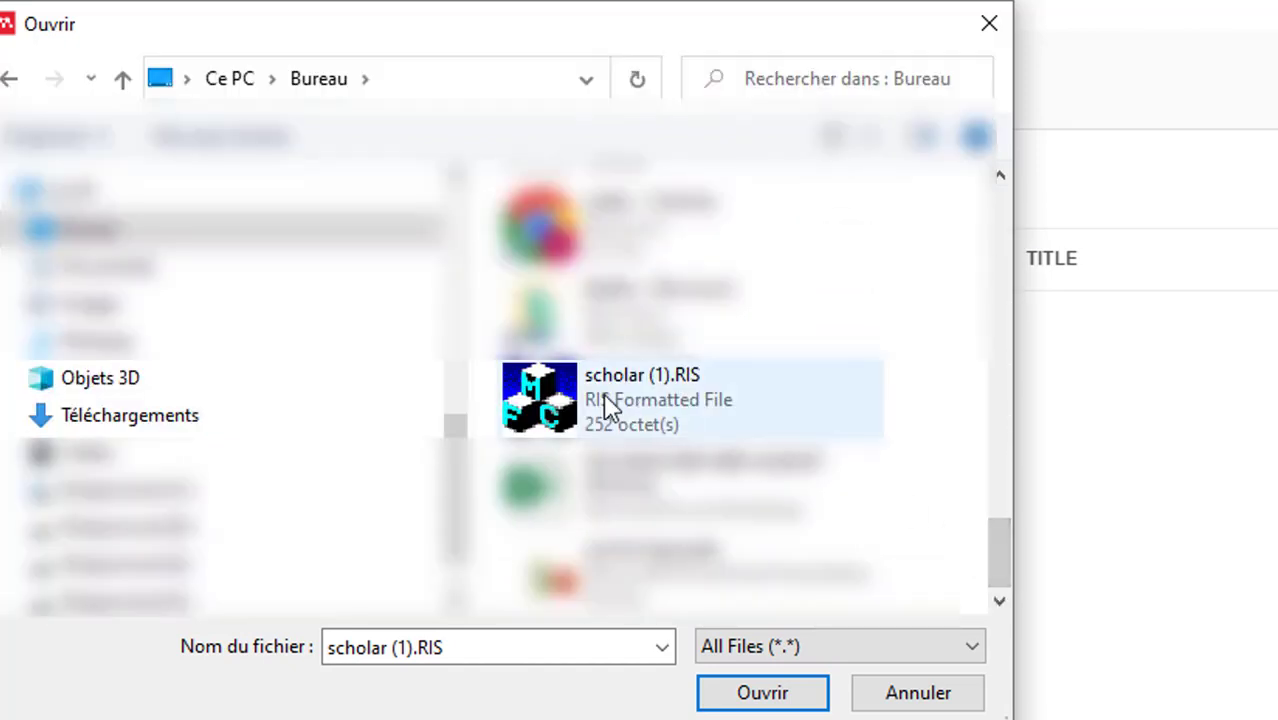
left_click(605, 400)
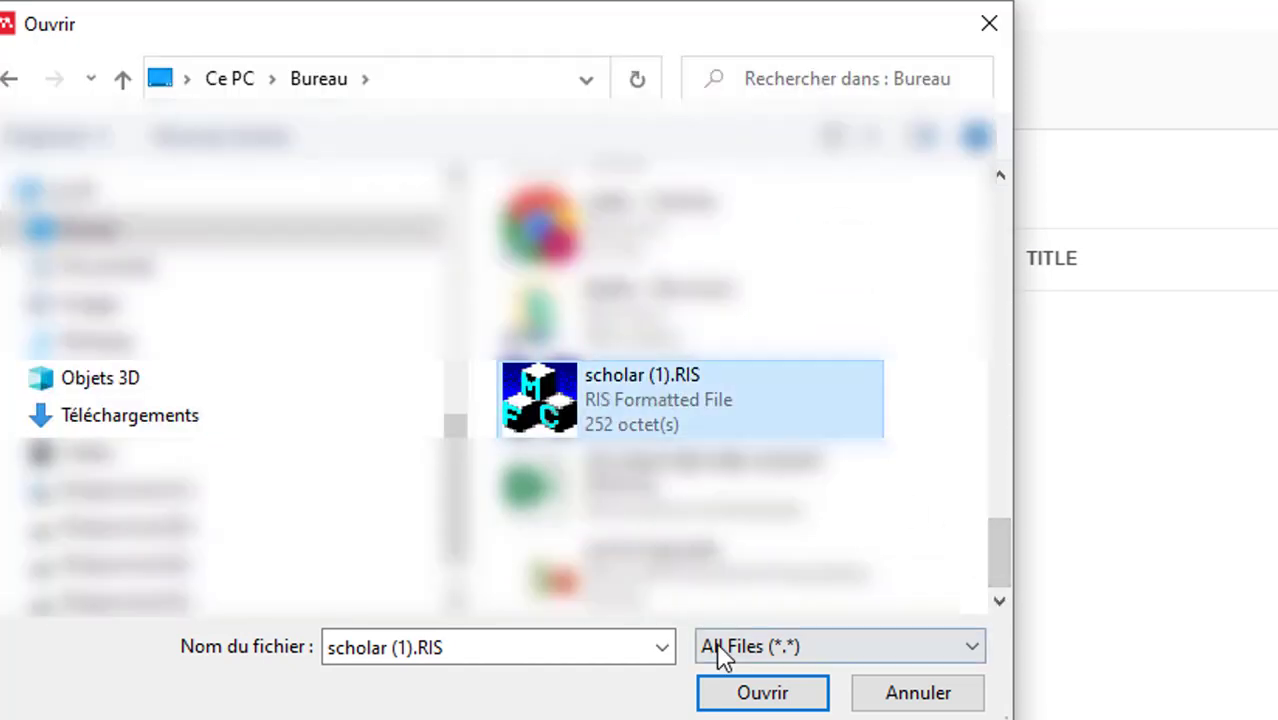
left_click(764, 697)
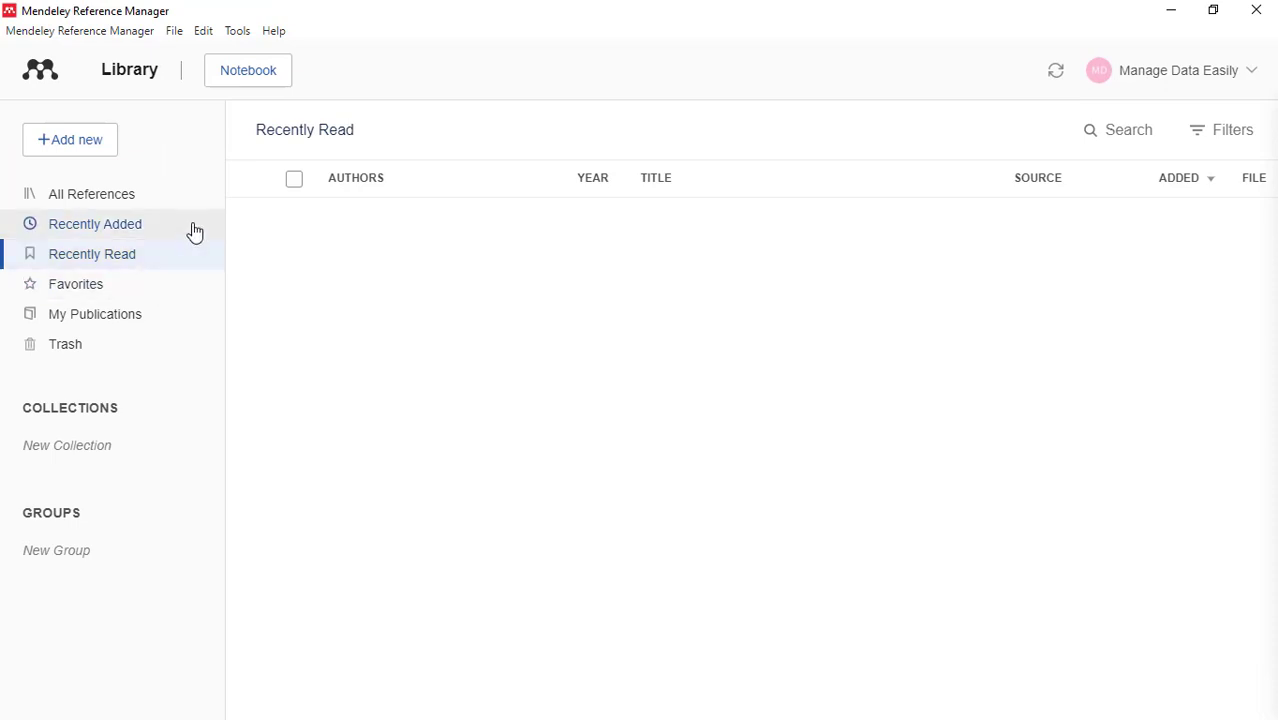
left_click(77, 205)
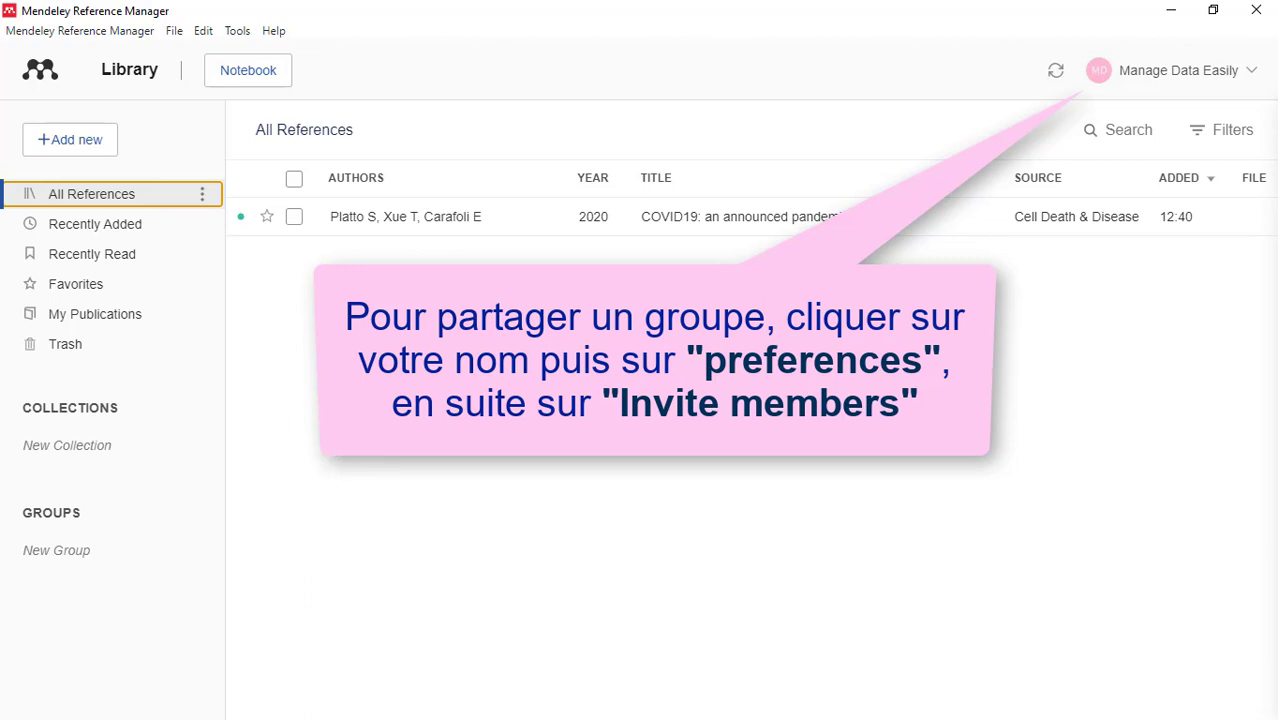
- Create a new group named "tuto"
left_click(27, 556)
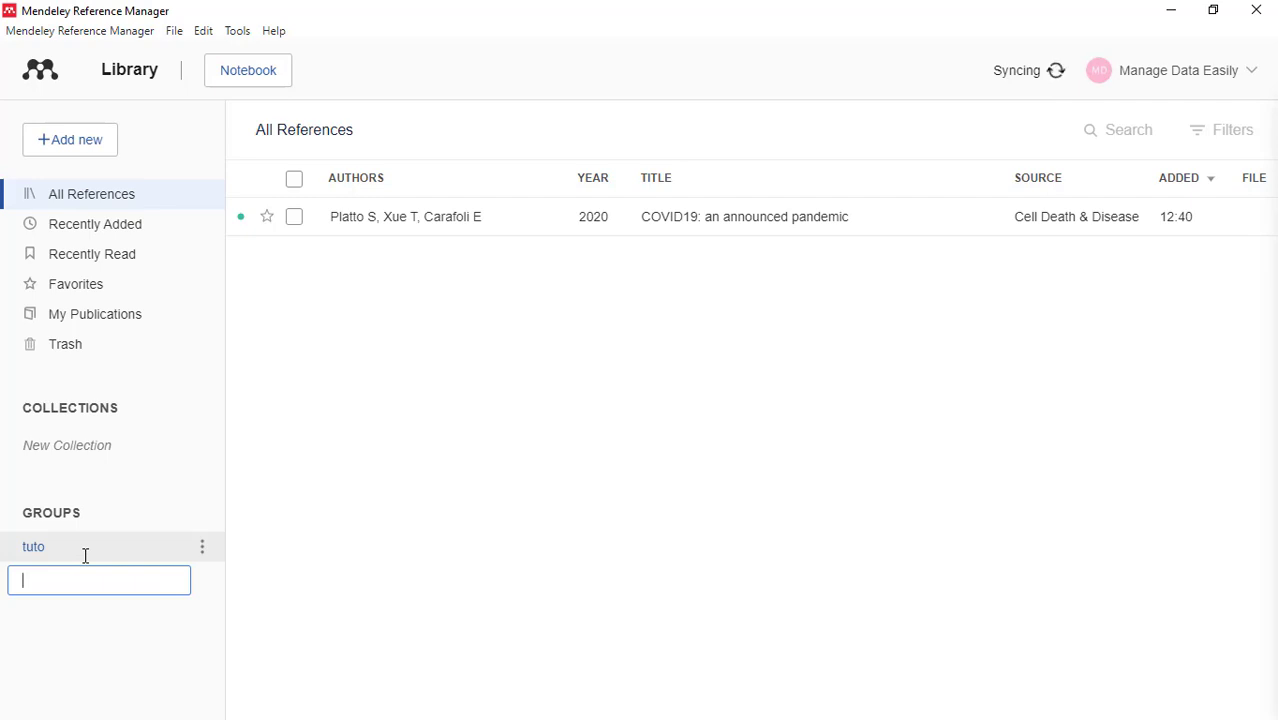
left_click(152, 506)
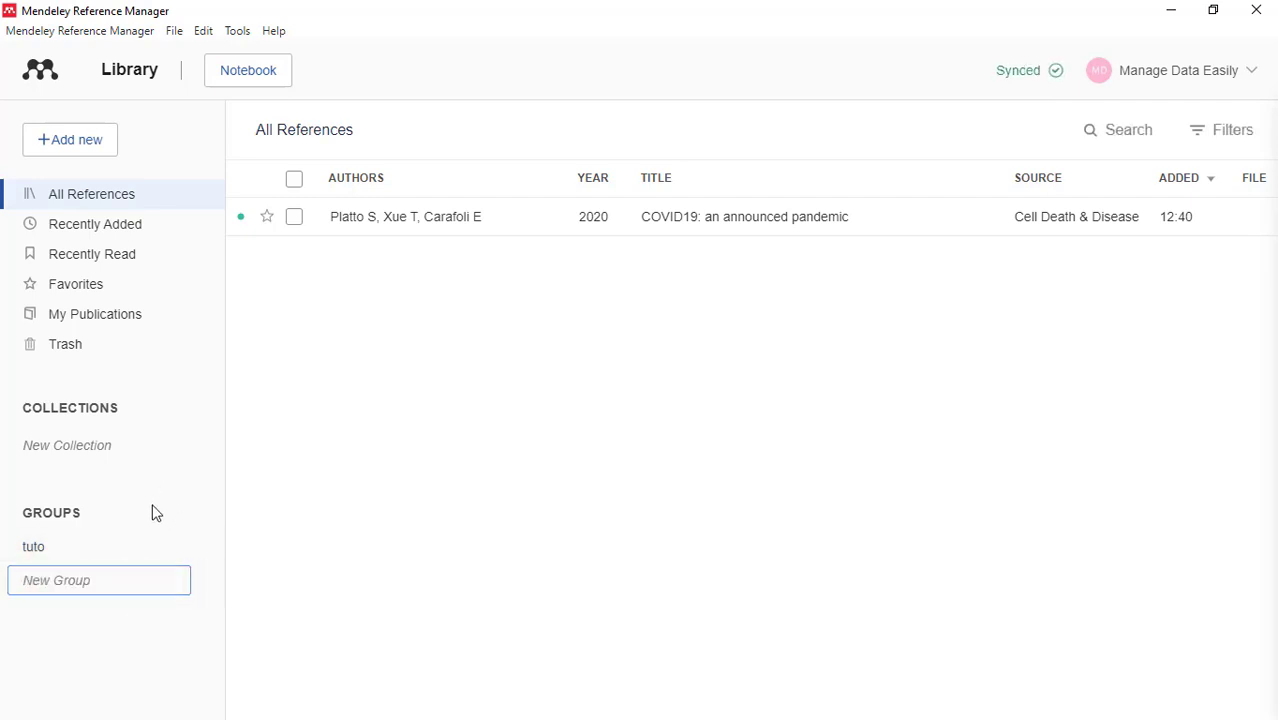
mouse_move(76, 556)
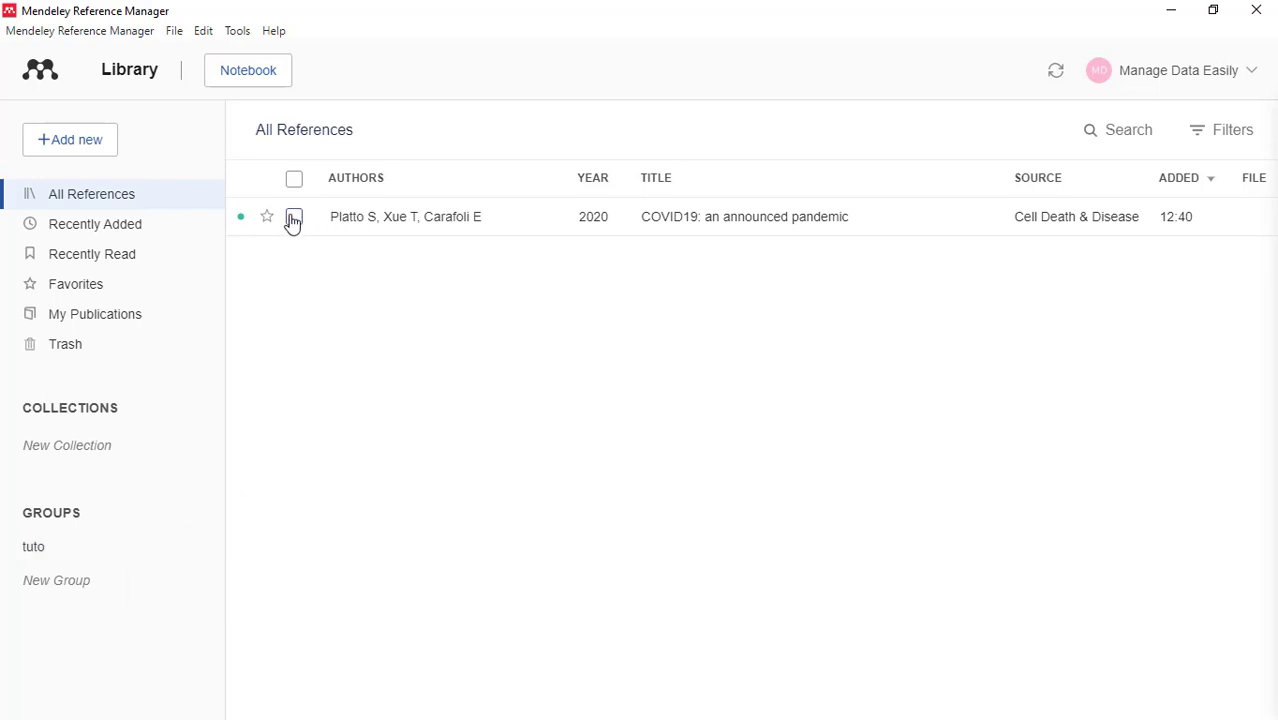
- Review the details of the reference "COVID19: an announced pandemic" and close them
left_click(357, 224)
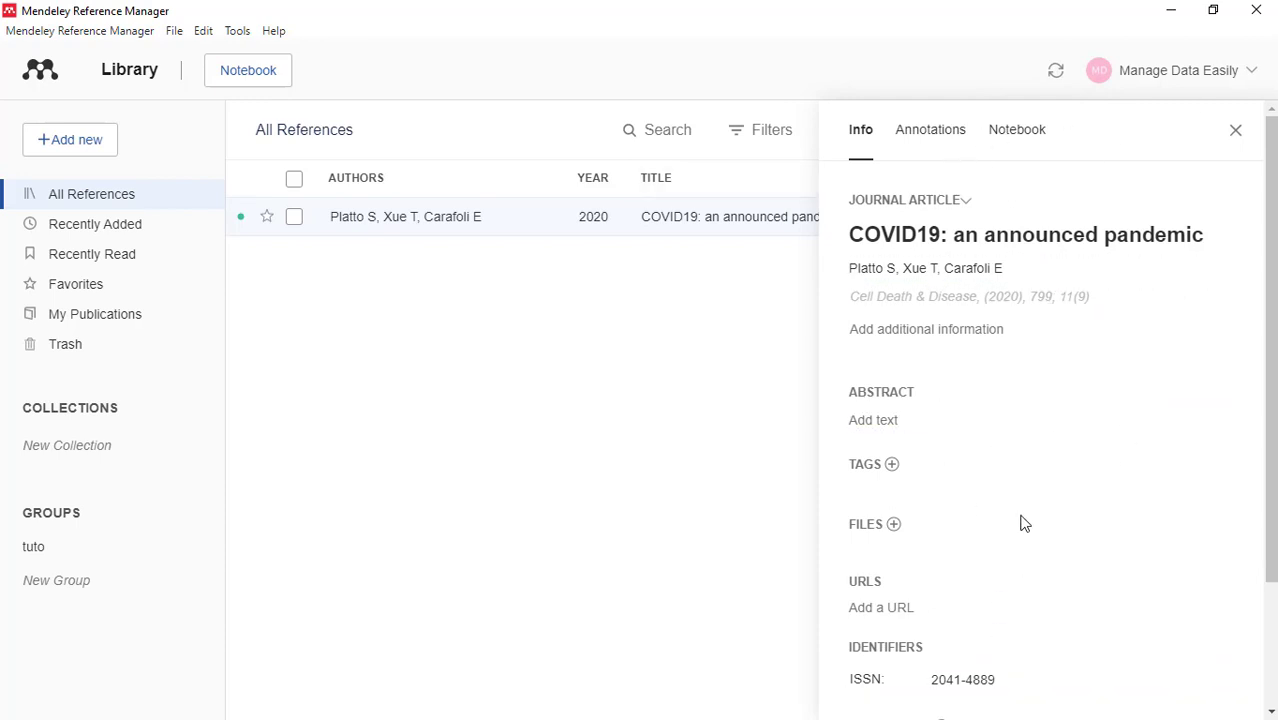
scroll(1027, 403, "down", 3)
scroll(873, 260, "up", 3)
left_click(1235, 130)
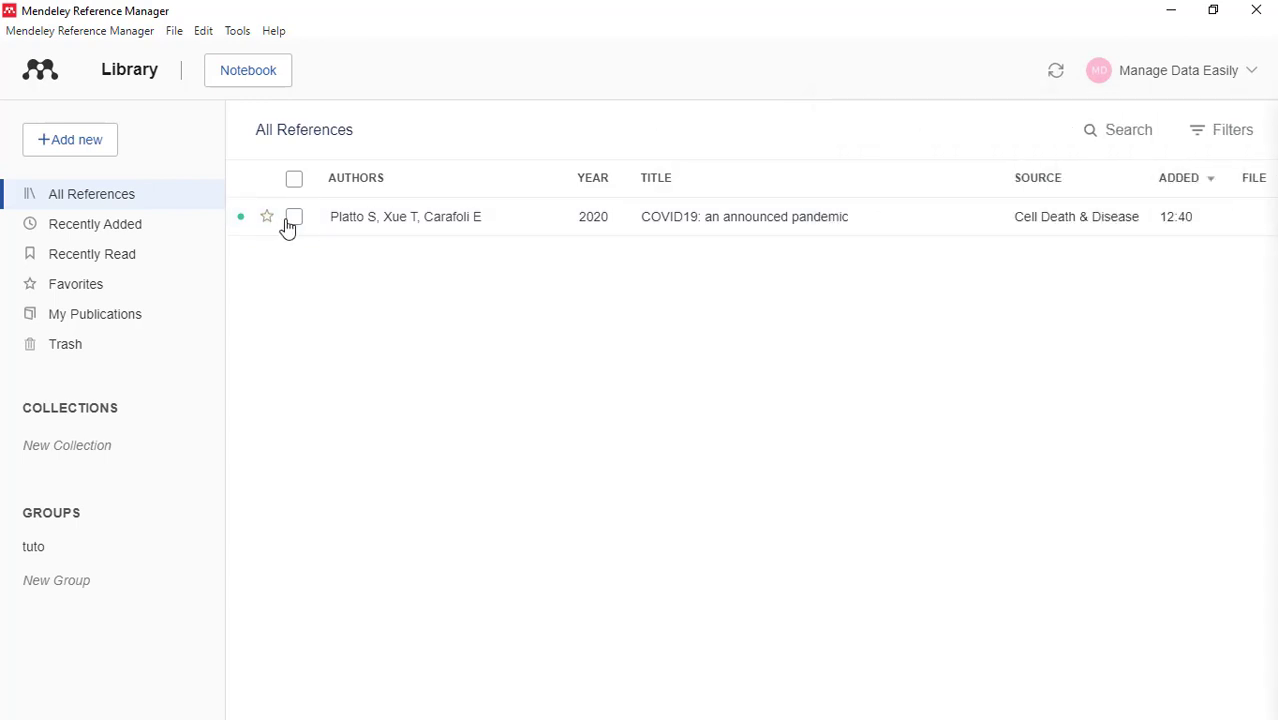
- Add the reference "COVID19: an announced pandemic" to the "tuto" group
left_click(292, 219)
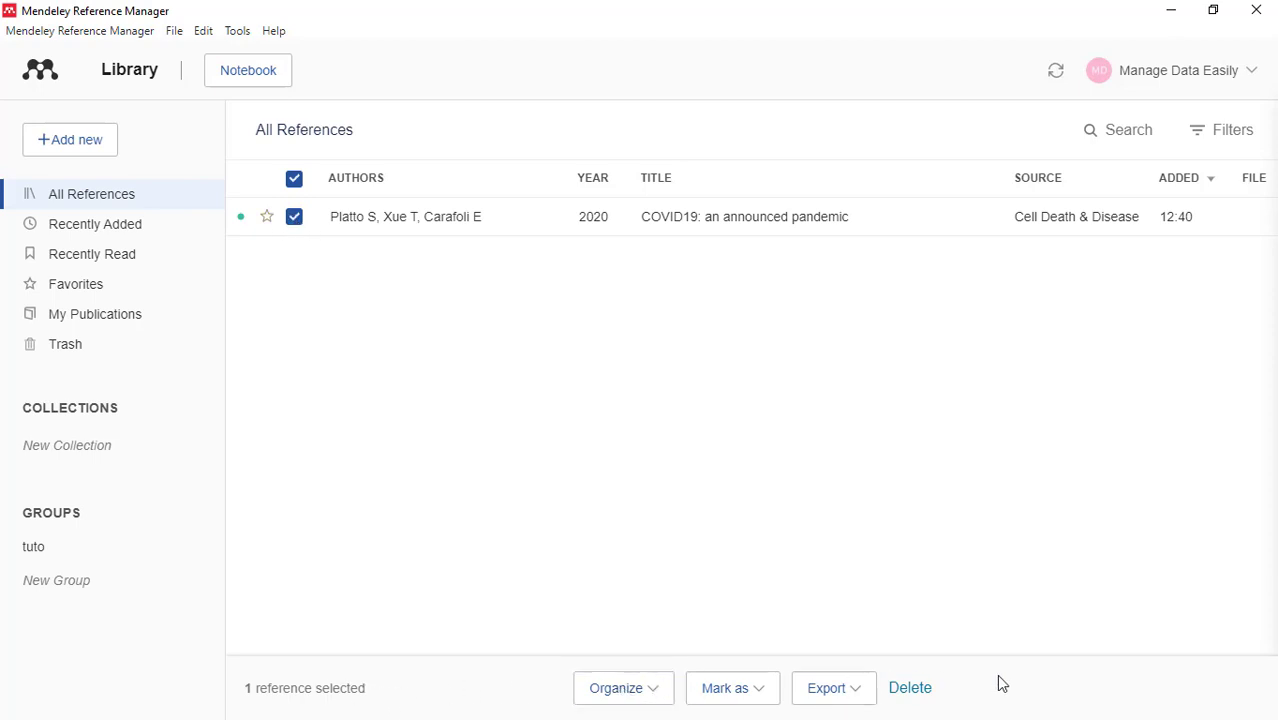
left_click(658, 694)
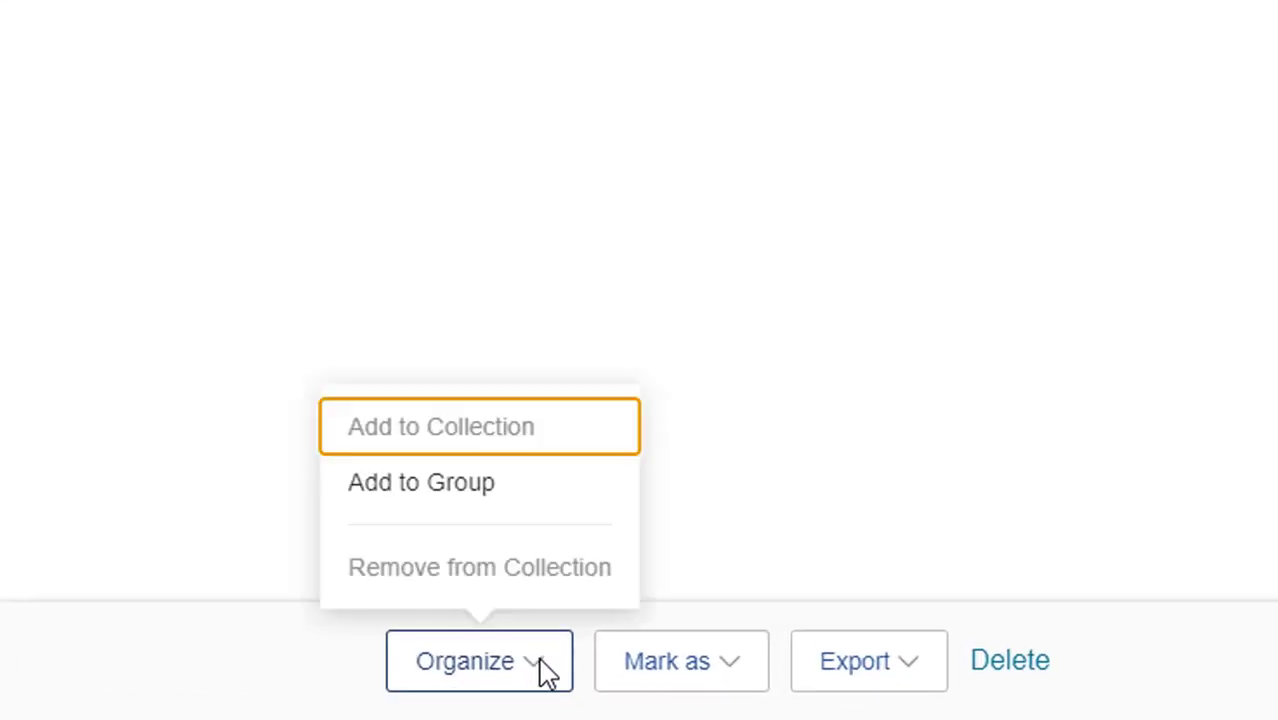
left_click(453, 500)
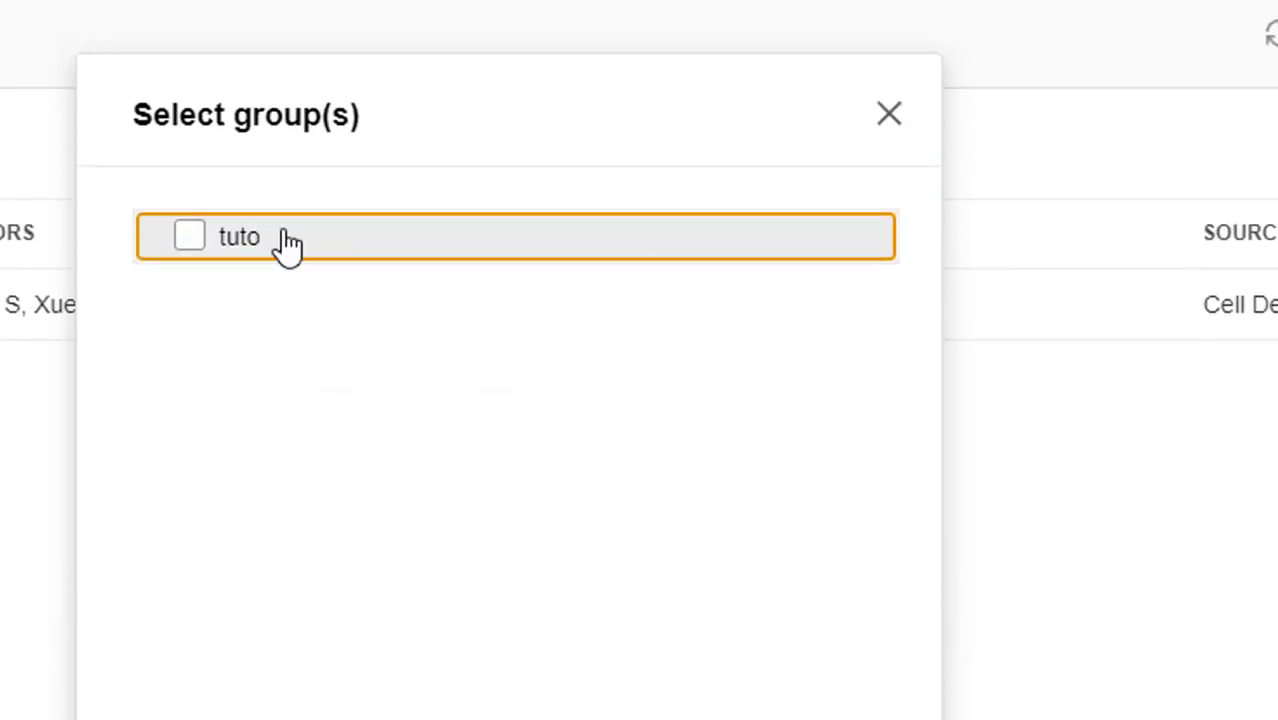
left_click(190, 240)
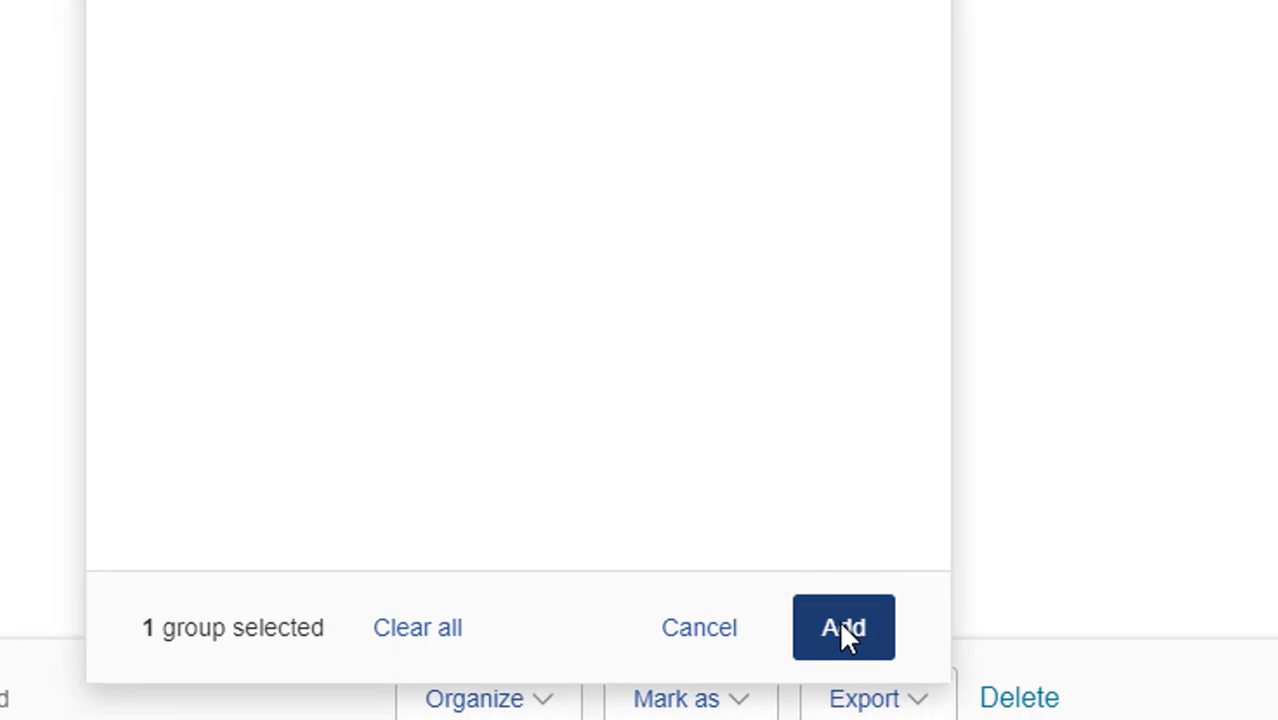
left_click(842, 627)
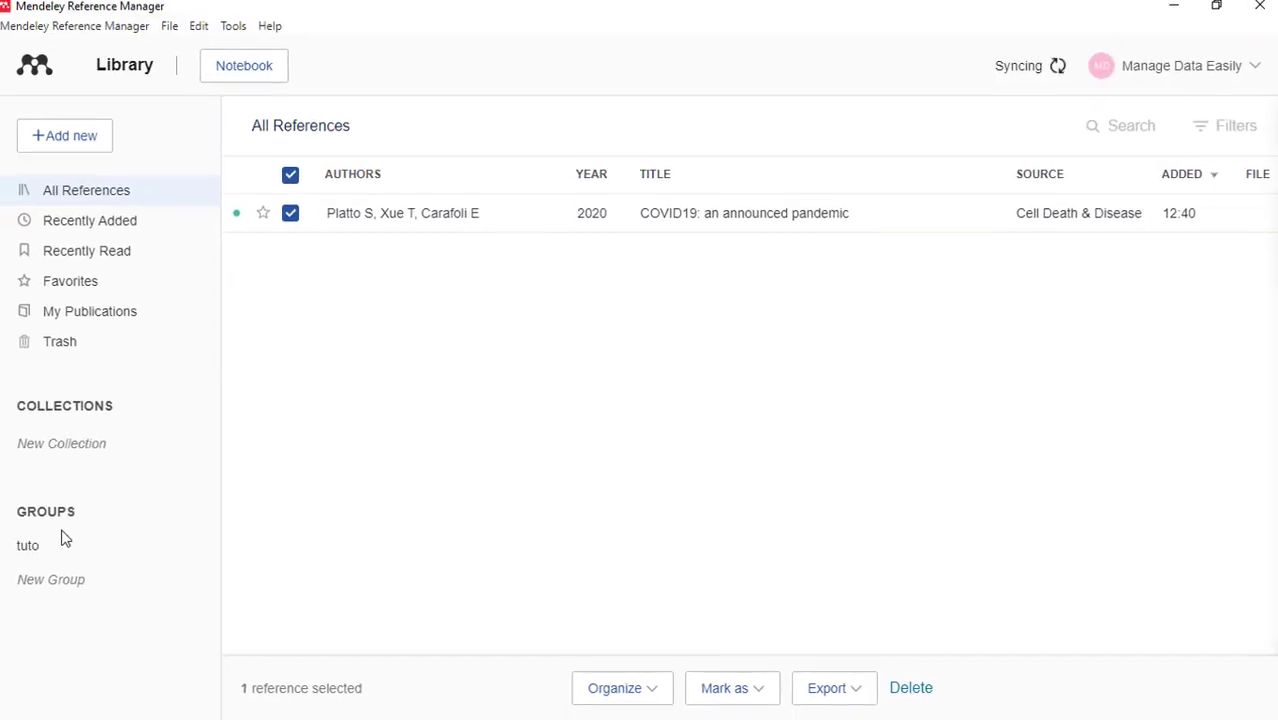
- Permanently delete the reference "COVID19: an announced pandemic" from the "tuto" group
left_click(37, 546)
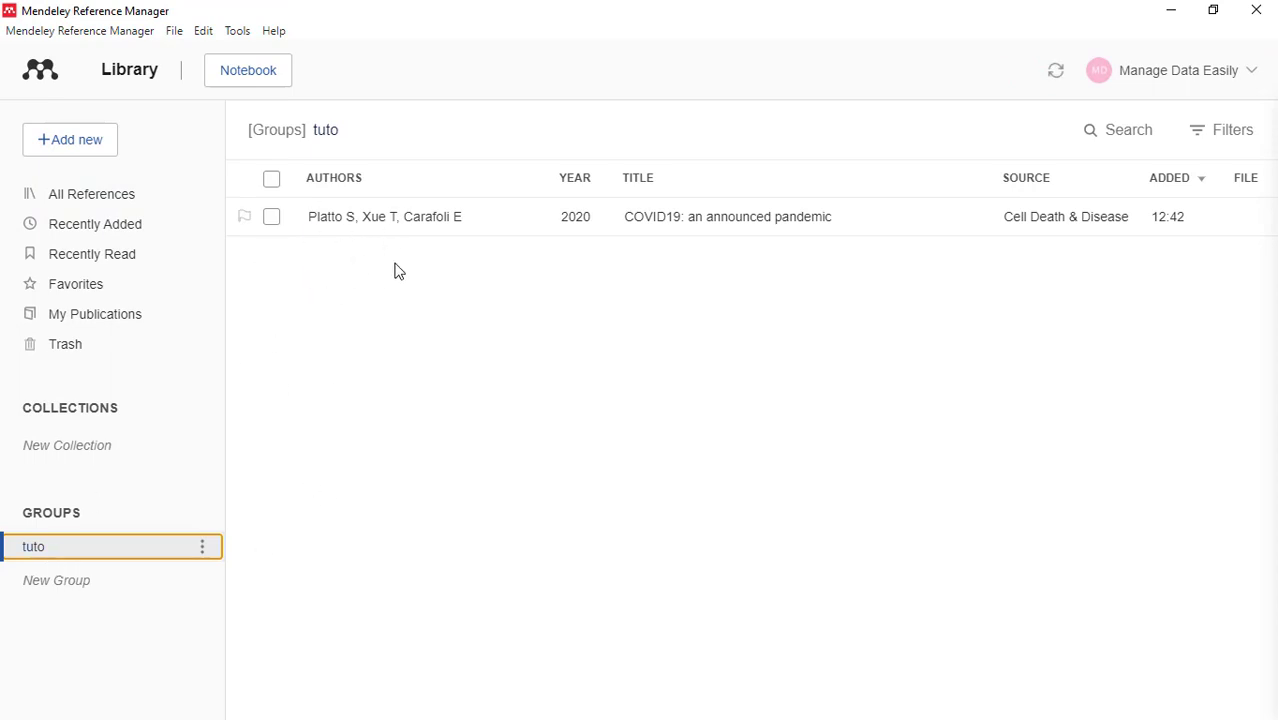
left_click(271, 217)
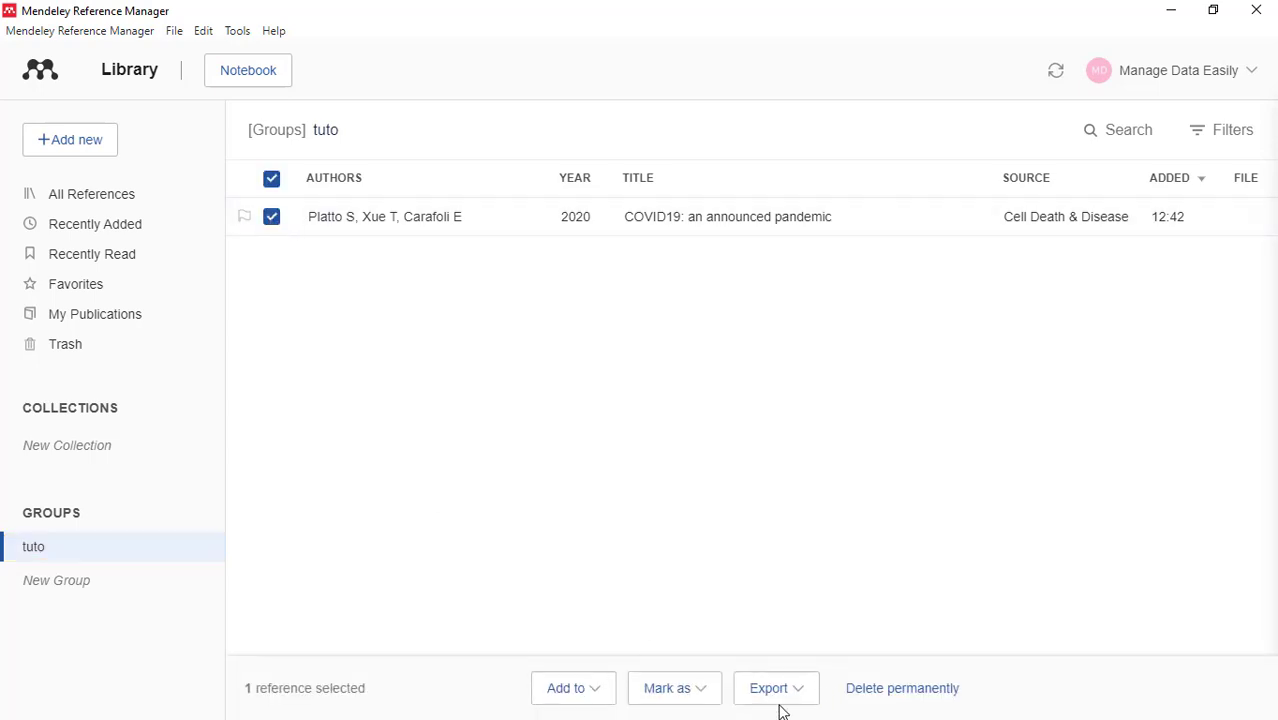
left_click(706, 689)
left_click(602, 690)
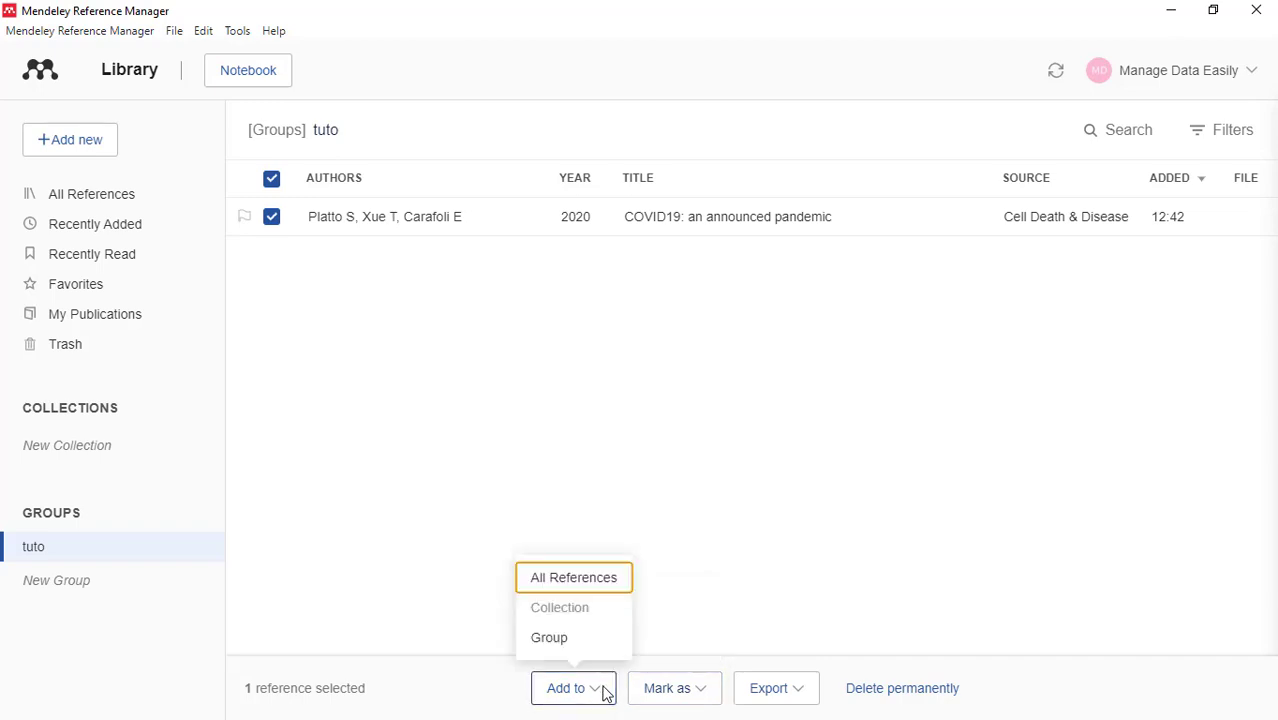
left_click(916, 690)
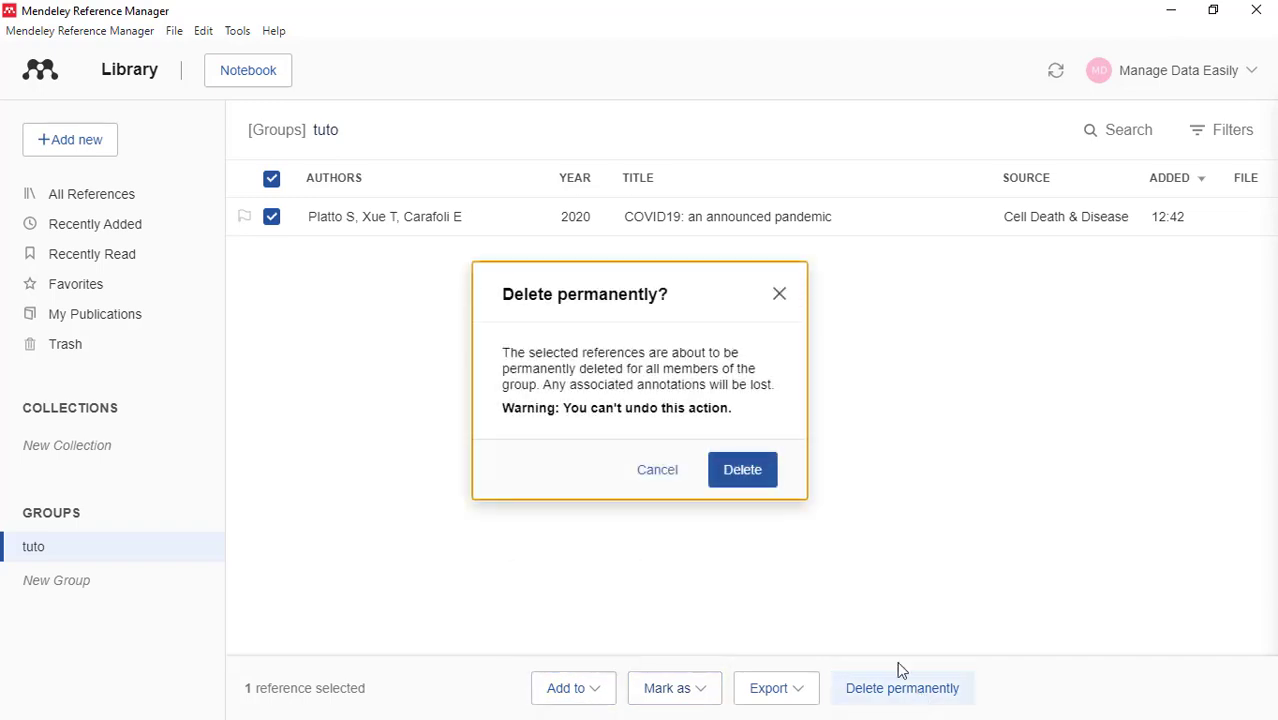
left_click(745, 477)
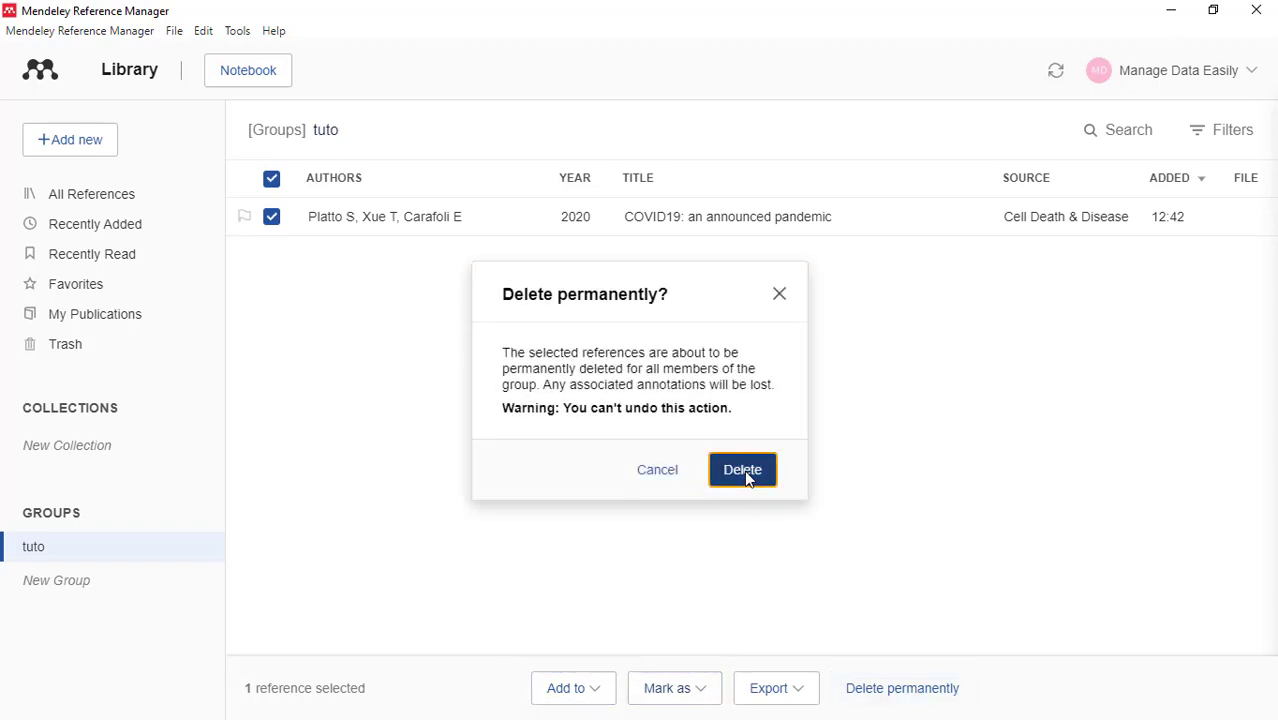
- Add the reference "COVID19: an announced pandemic" from All References to the "tuto" group again and show the group's contents
left_click(145, 197)
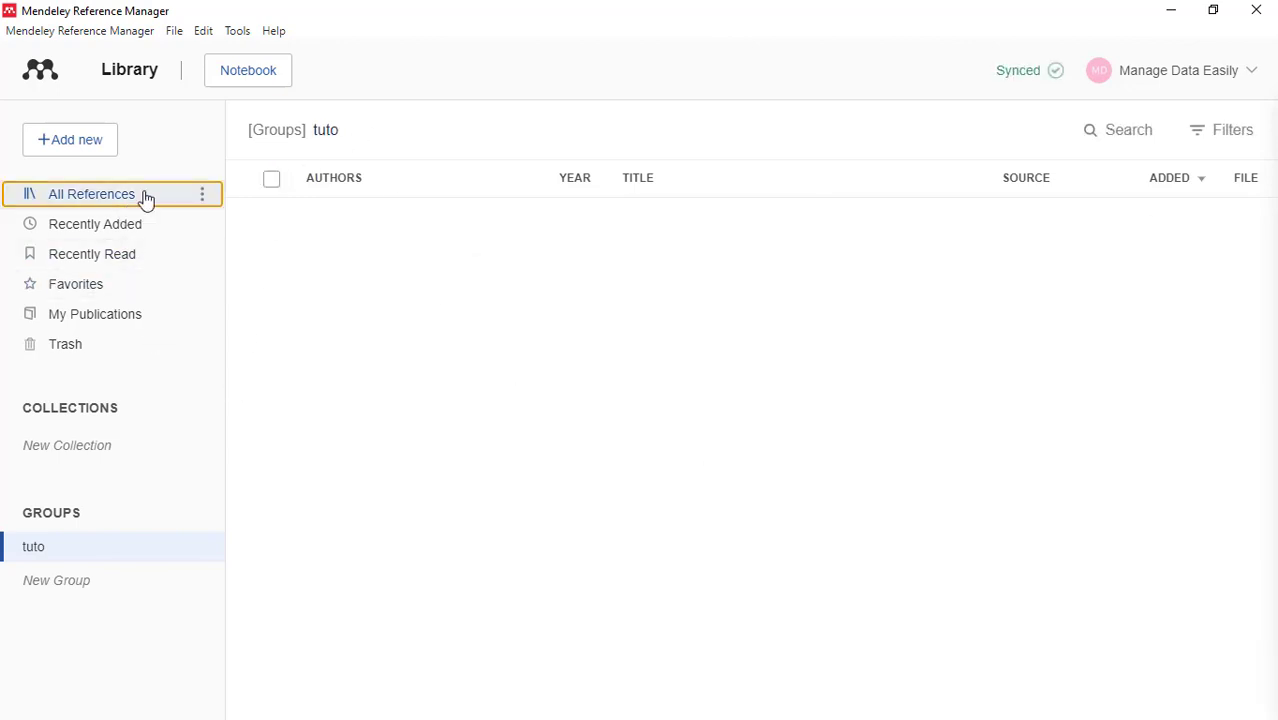
left_click(45, 549)
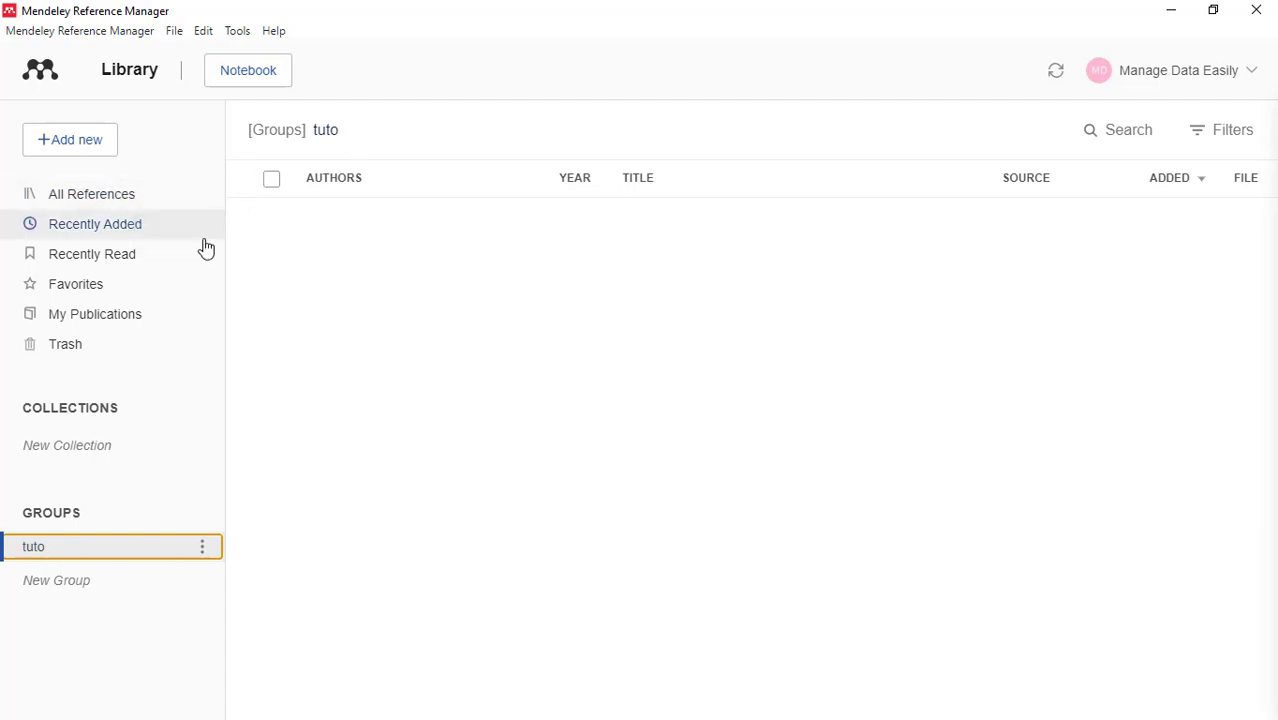
left_click(136, 201)
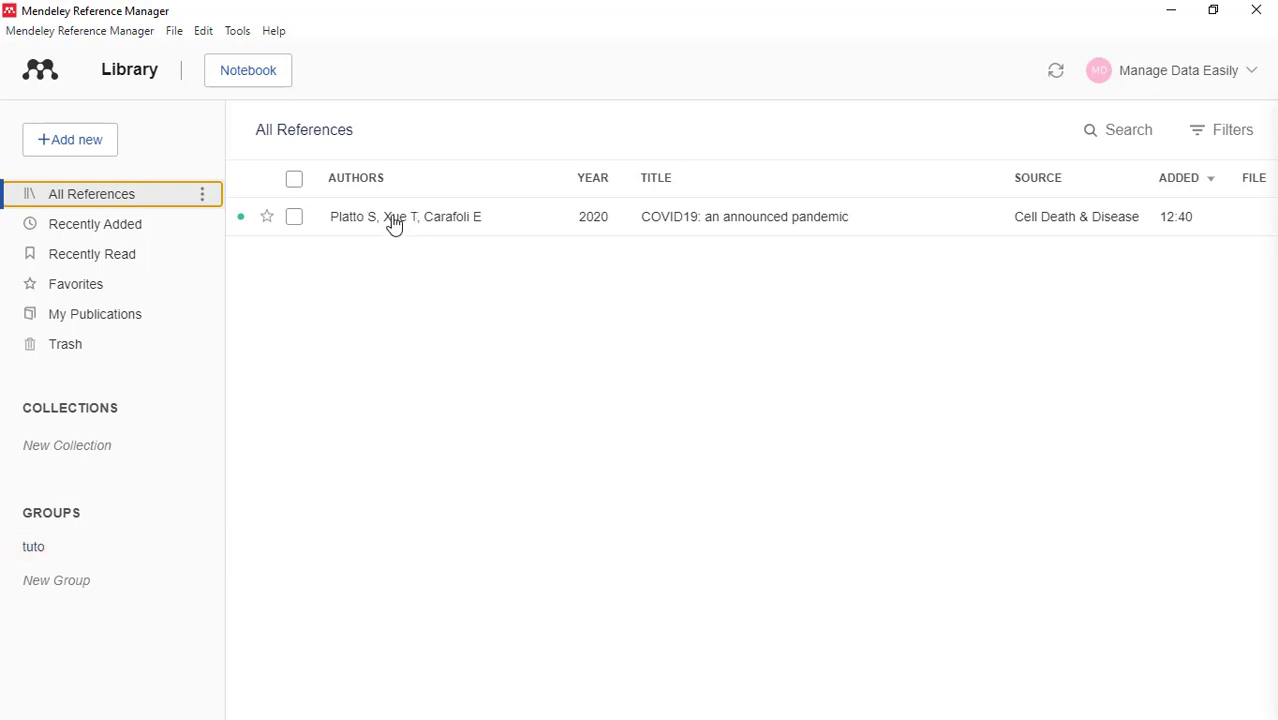
left_click_drag(394, 224, 32, 548)
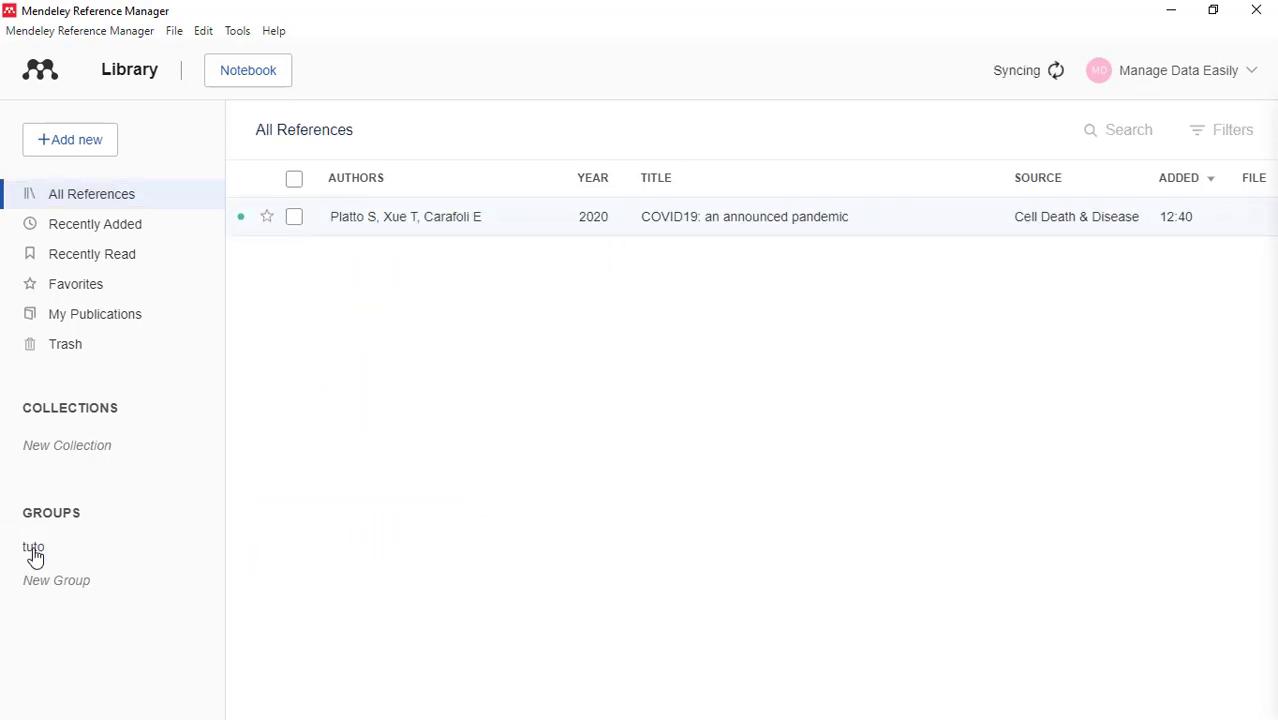
left_click(36, 553)
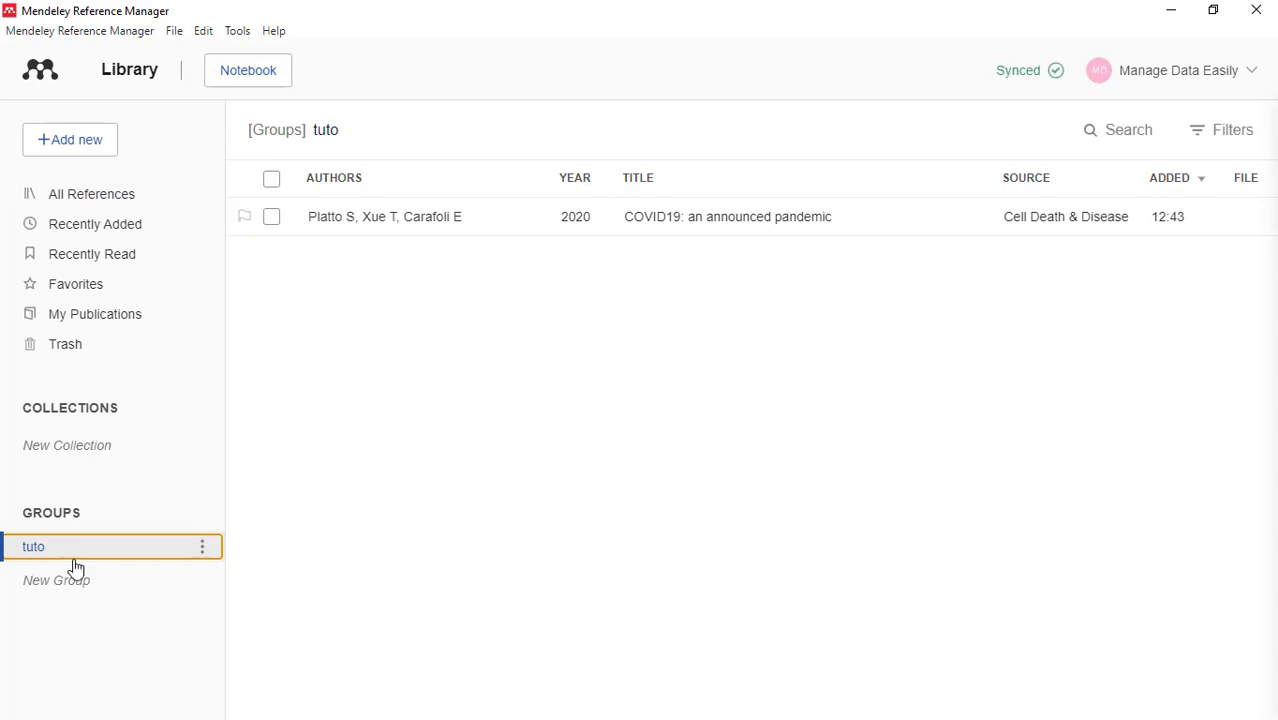
- Compare All References with the "tuto" group, and look through Recently Added, Recently Read, Favorites and My Publications
left_click(90, 193)
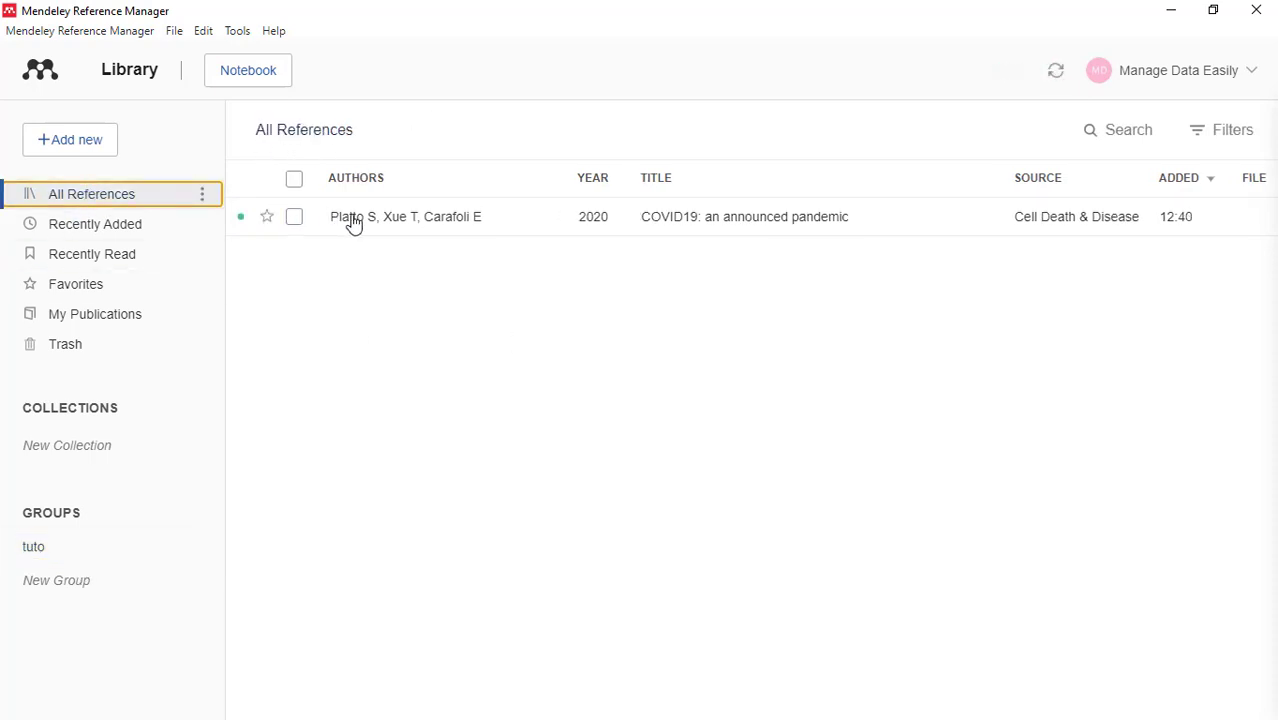
left_click(59, 561)
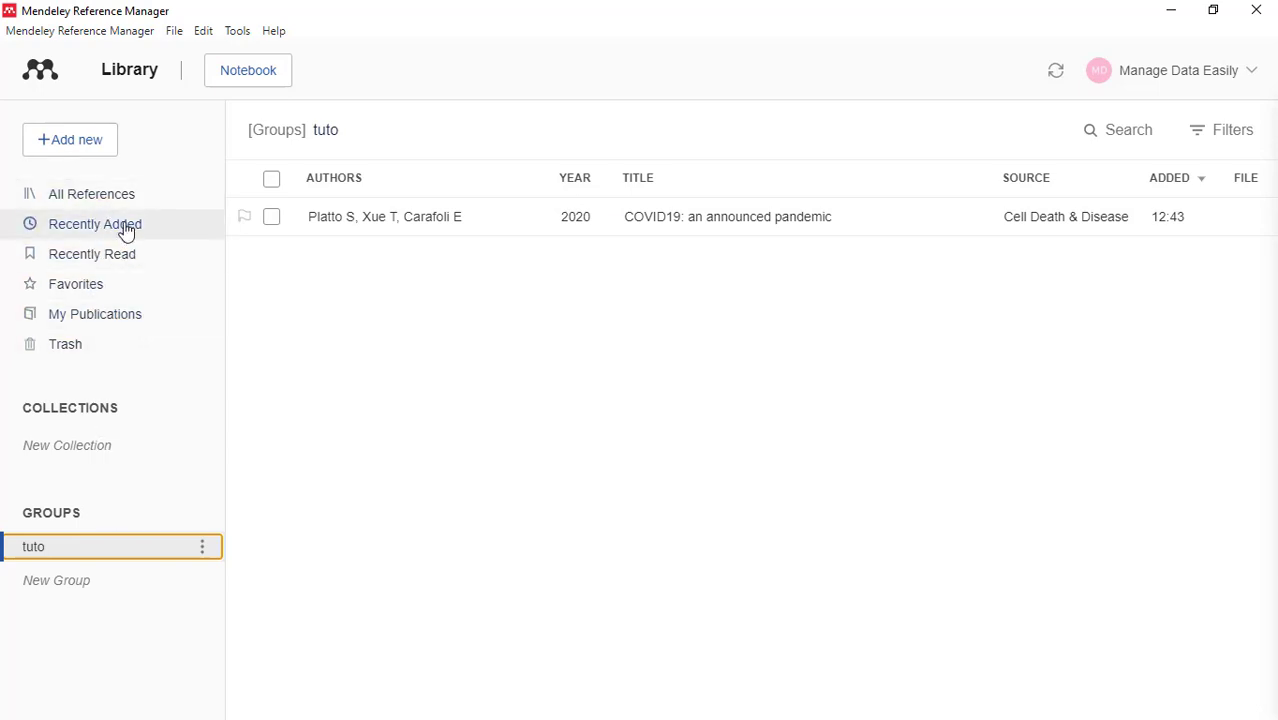
left_click(82, 231)
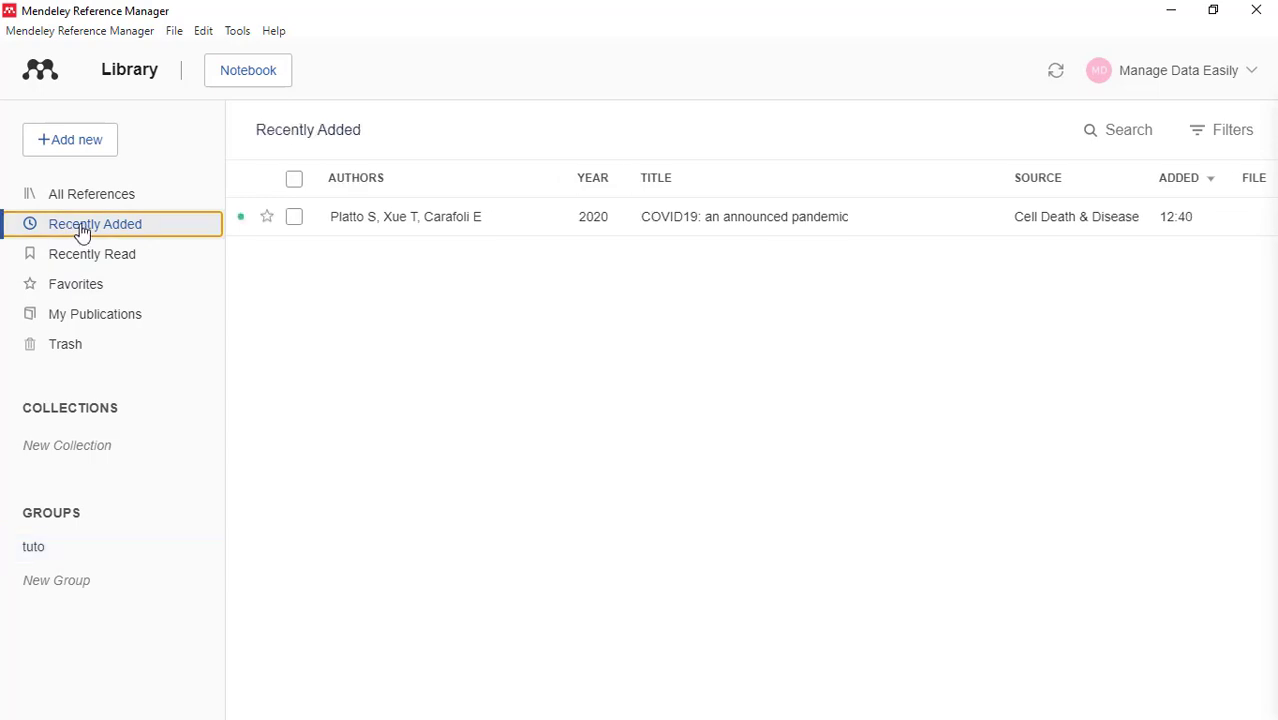
left_click(157, 267)
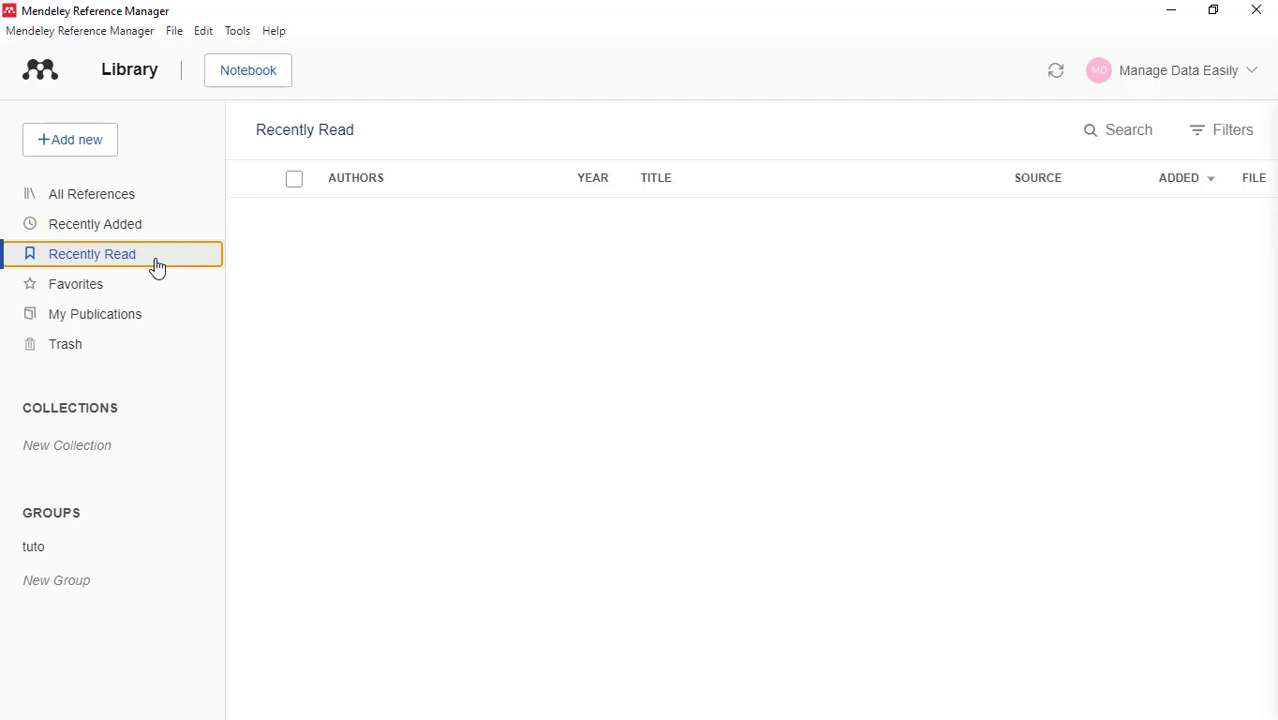
left_click(146, 287)
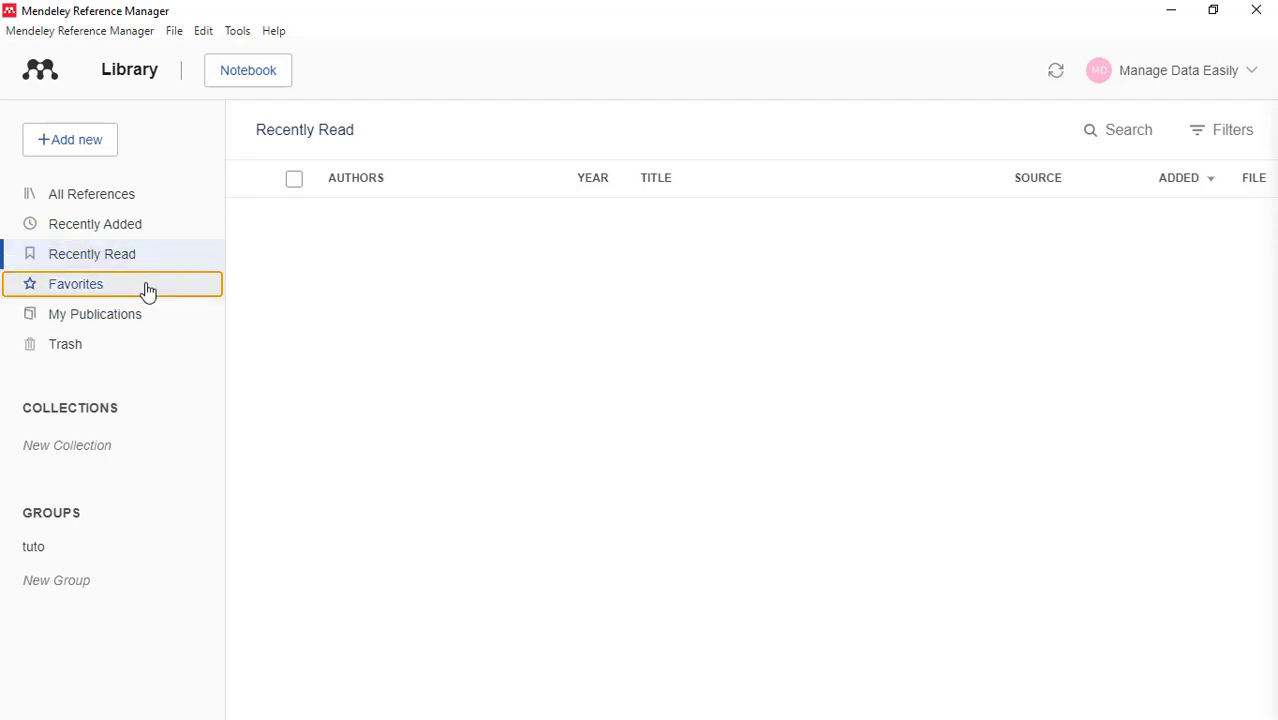
left_click(167, 318)
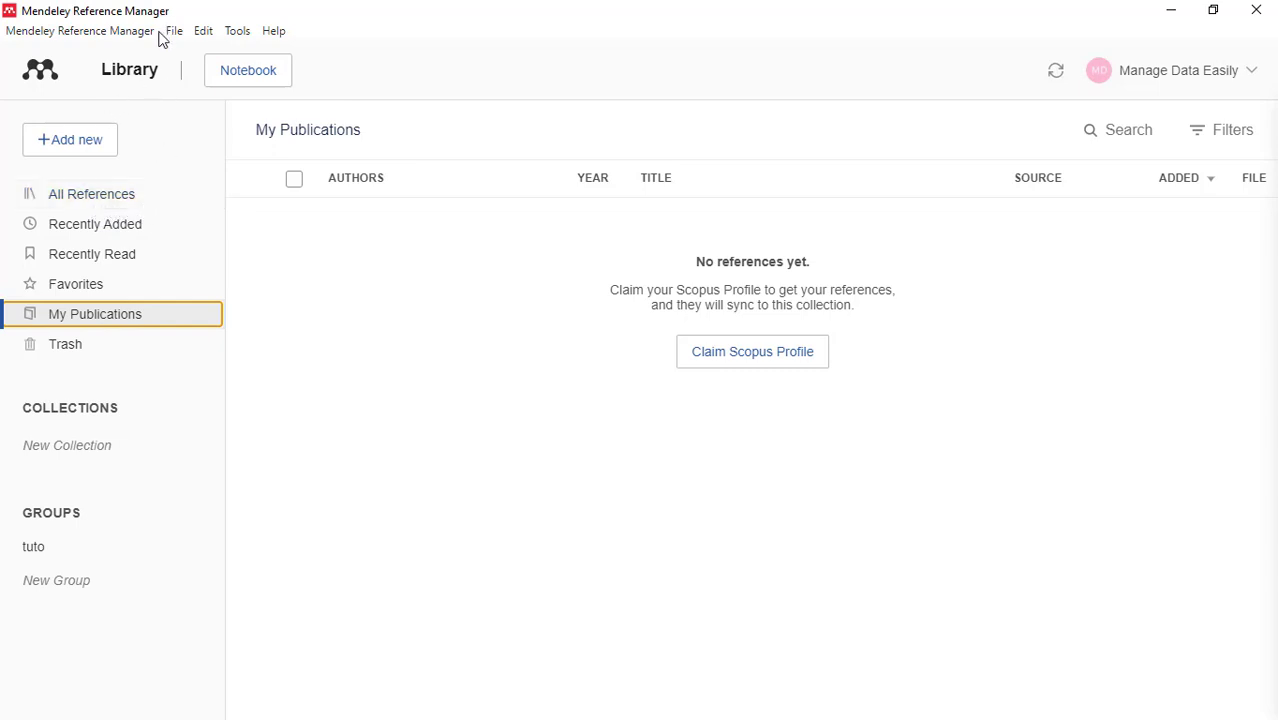
left_click(500, 515)
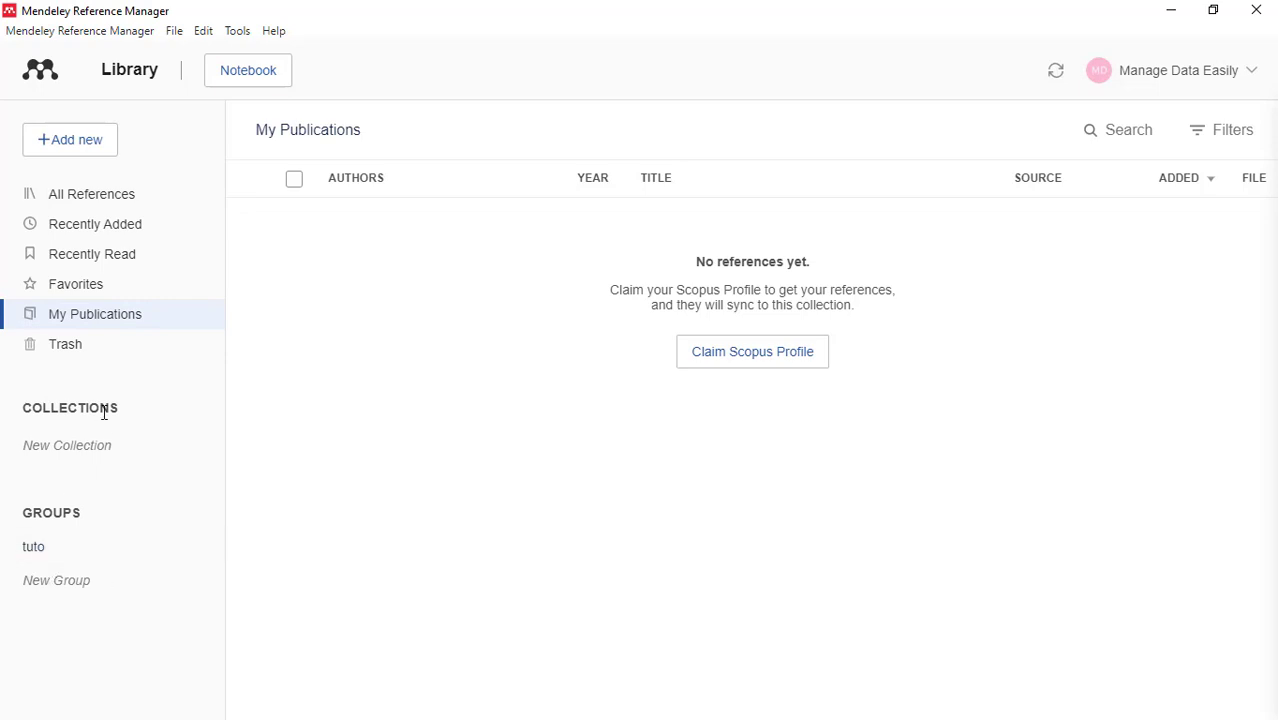
- View the details of "COVID19: an announced pandemic" in All References and its PDF attachment chooser, and close both without attaching a file
left_click(126, 203)
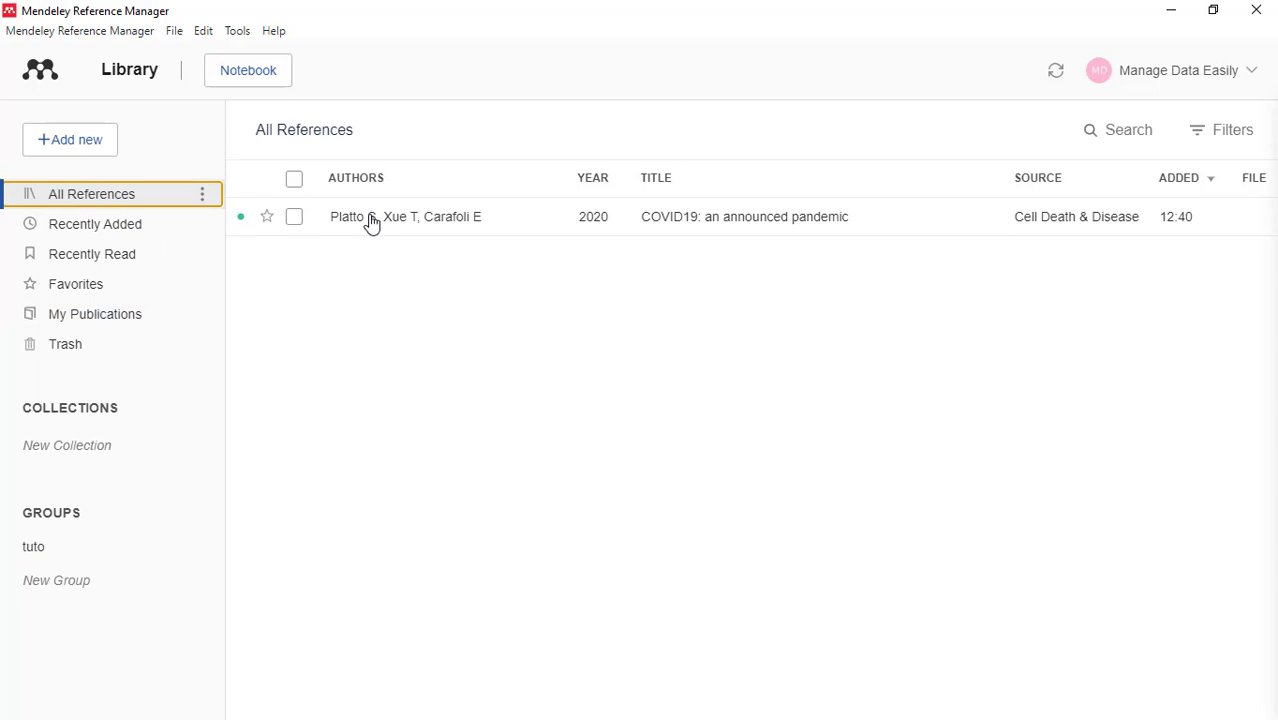
left_click(371, 222)
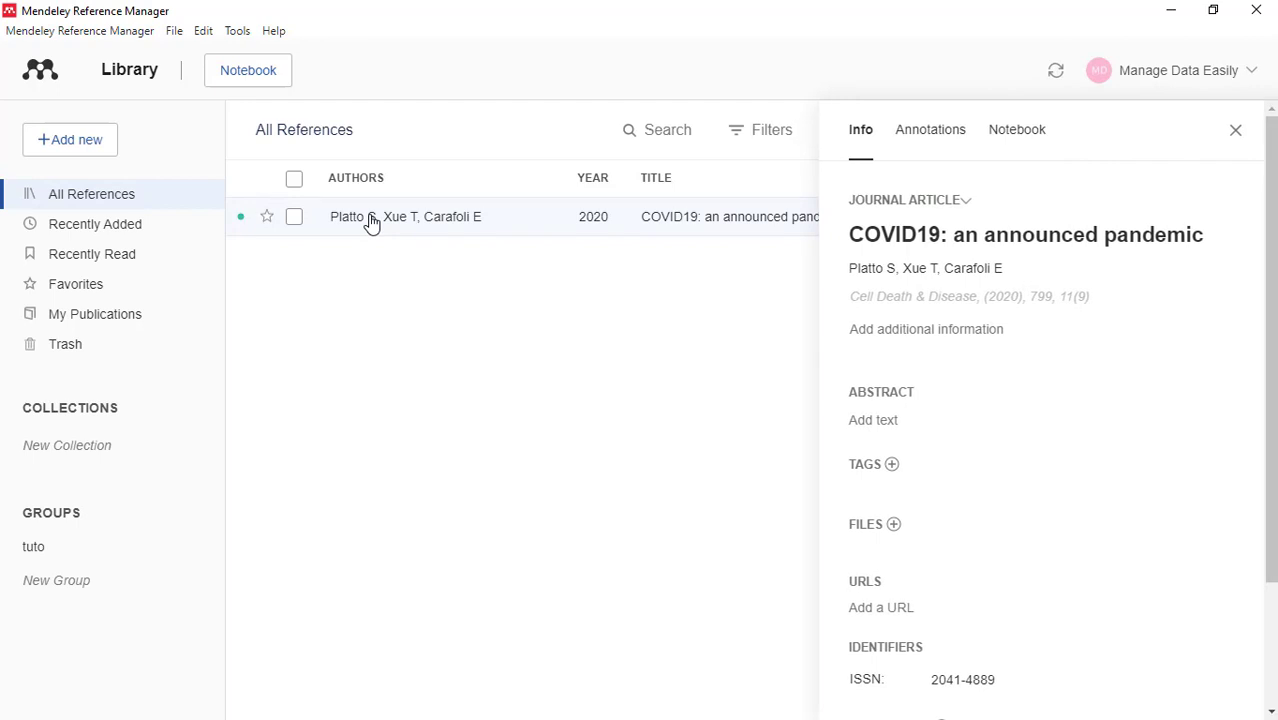
left_click(893, 525)
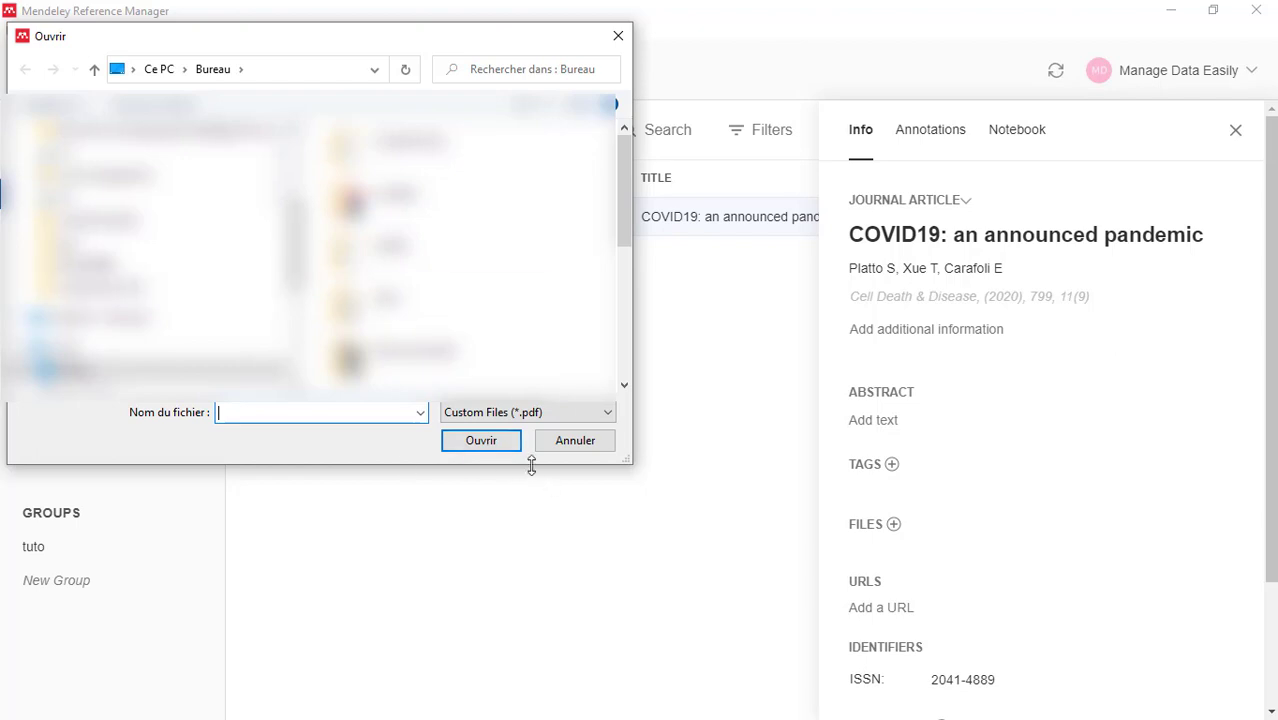
left_click(575, 441)
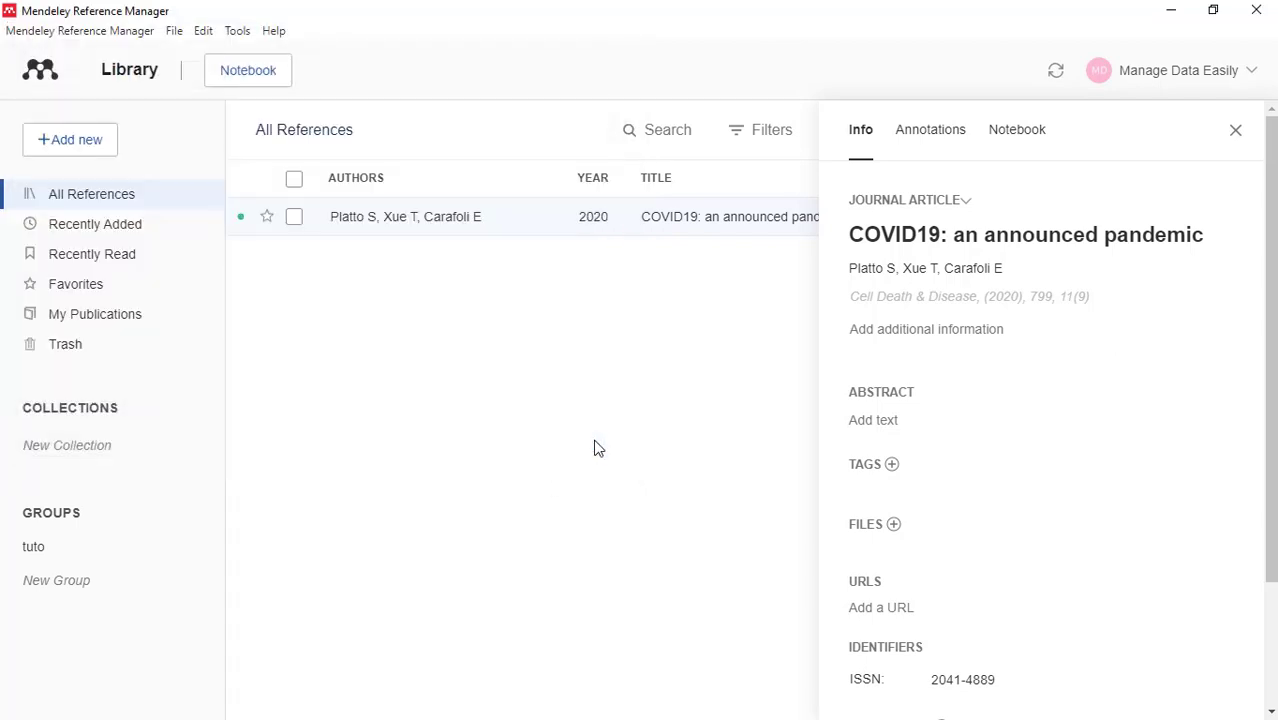
left_click(1236, 134)
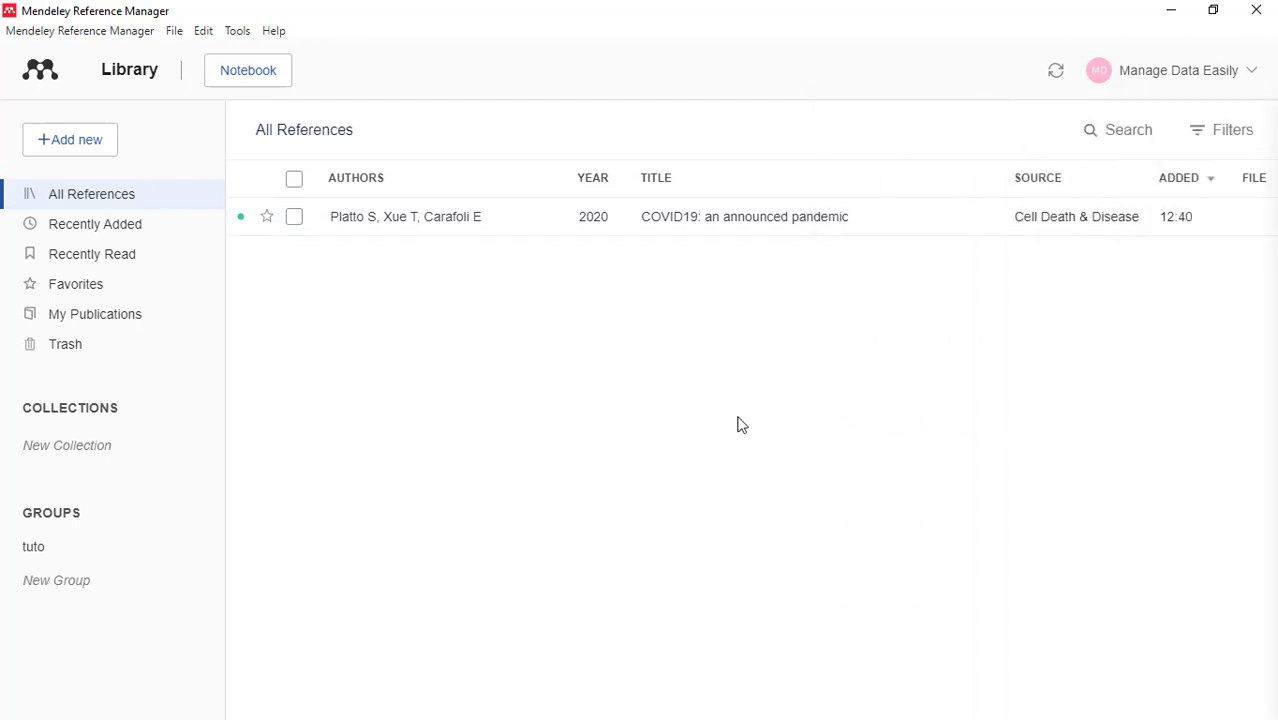